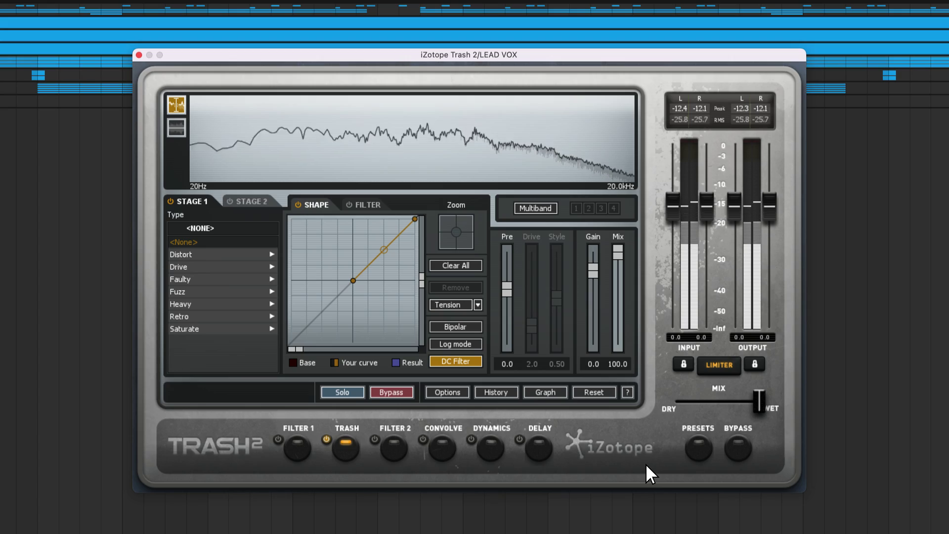
Load Broken Amp Jam from the Aggressive folder in the Preset Manager.
click(700, 449)
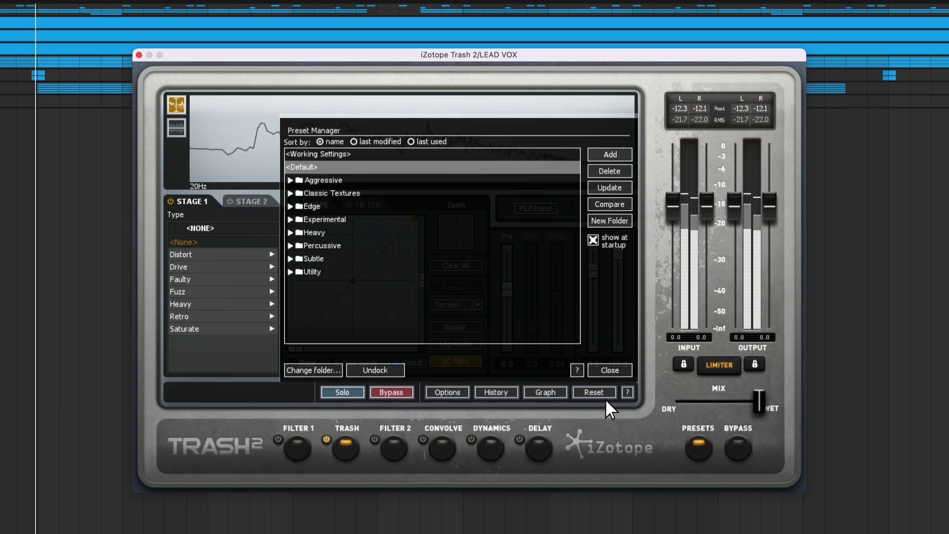
click(291, 181)
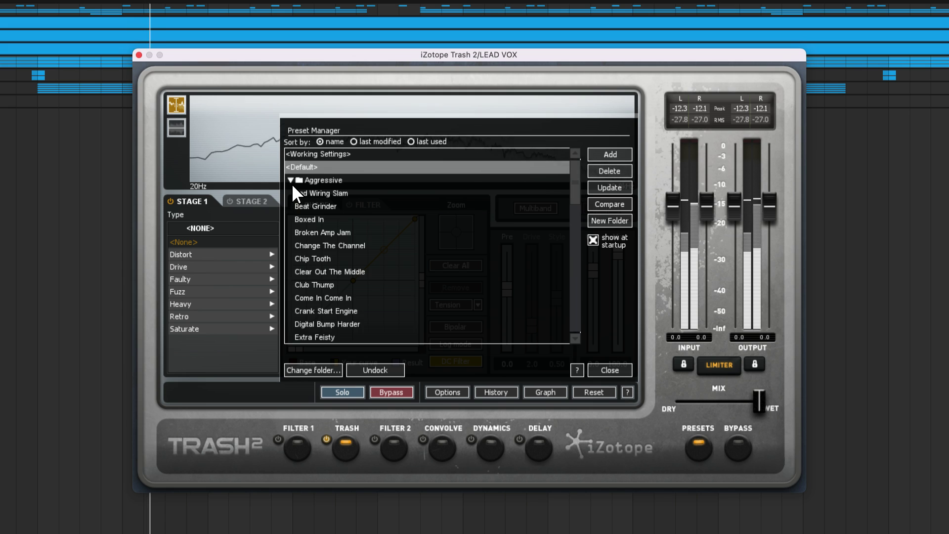
click(401, 238)
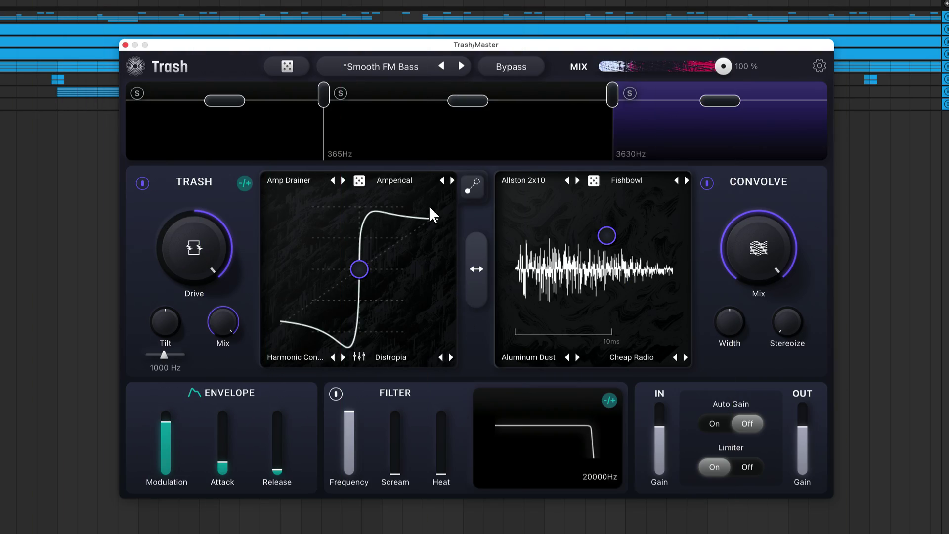
Keep the Allston 2x10 impulse and drag the distortion and convolution XY pads to new blends.
click(421, 182)
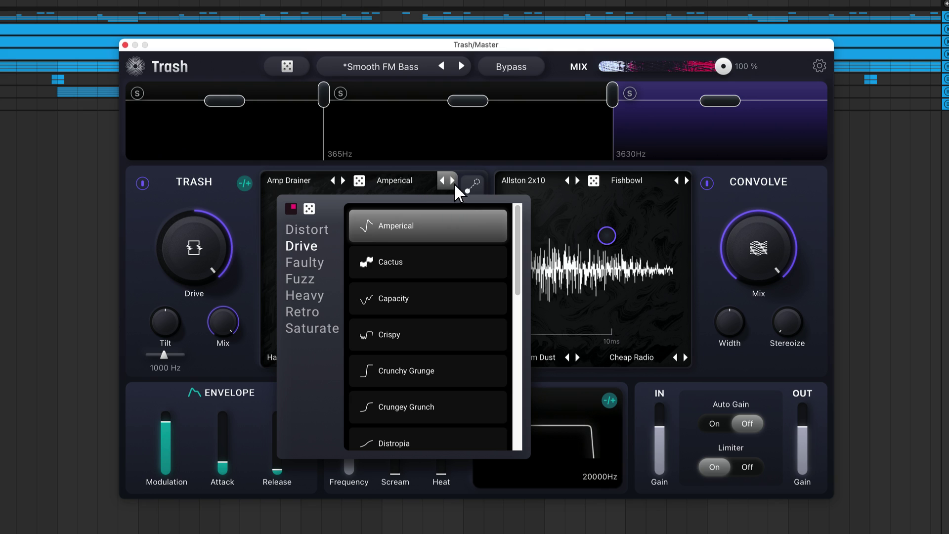
click(530, 182)
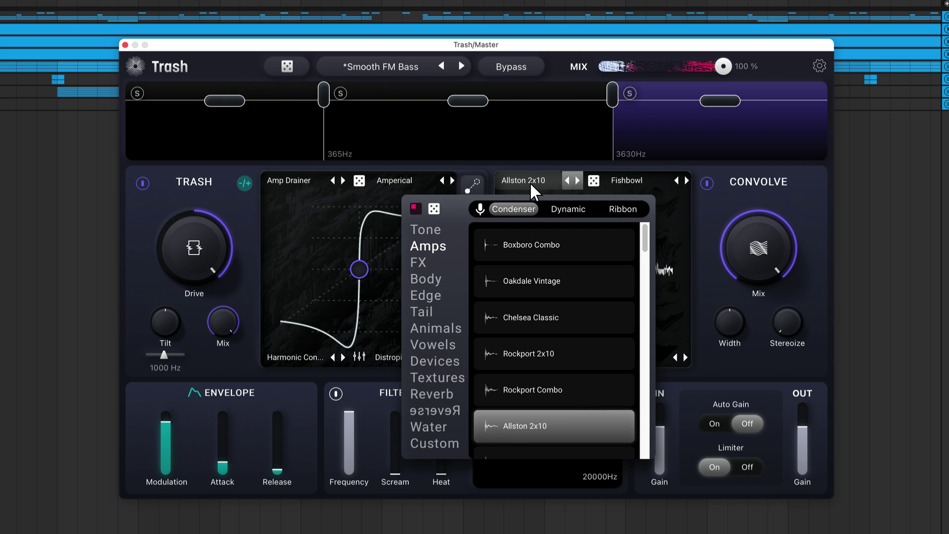
click(530, 182)
drag(367, 271, 429, 327)
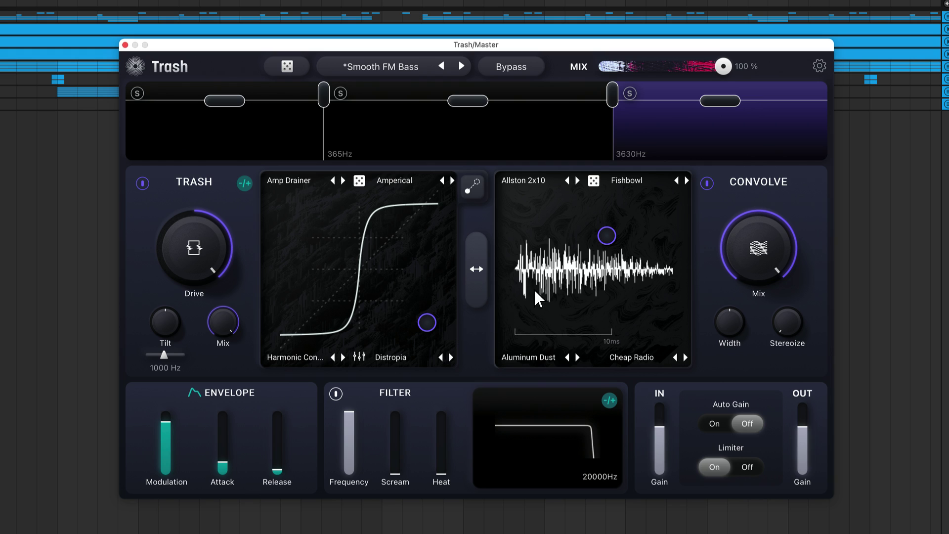
drag(607, 237, 539, 324)
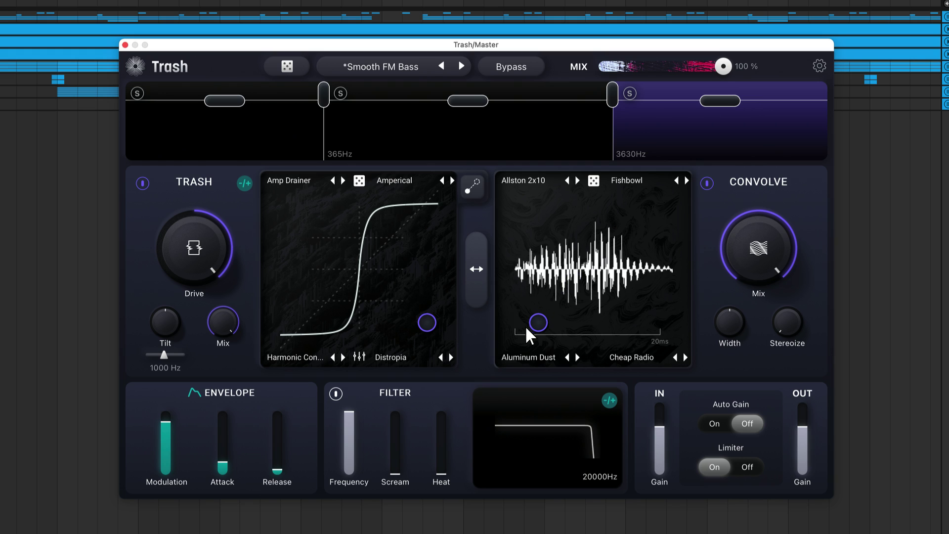
Select the middle then low band, turn Auto Gain on and the Limiter off.
click(441, 148)
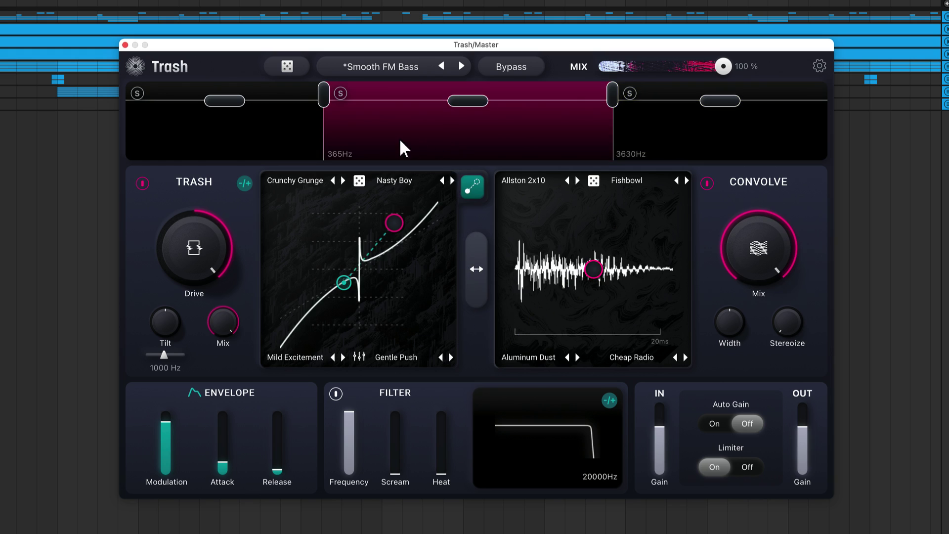
click(280, 150)
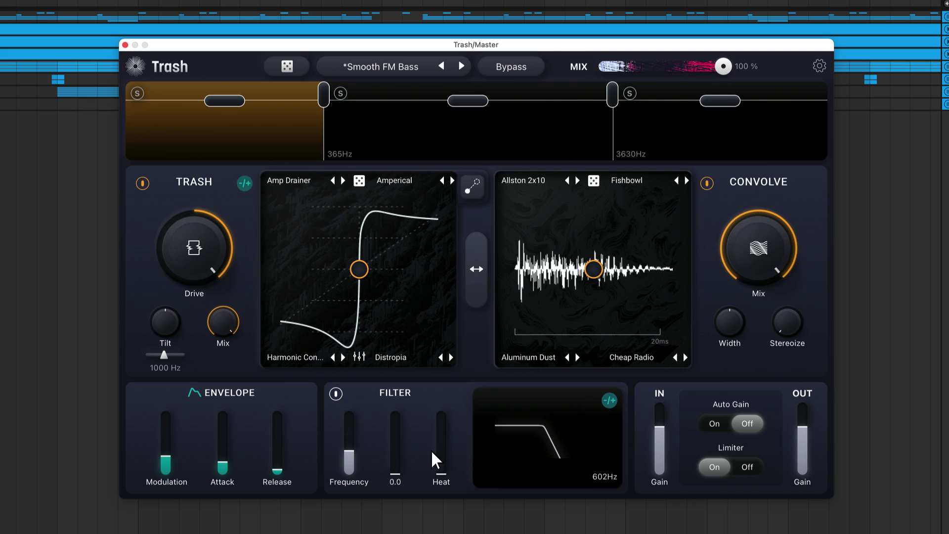
click(715, 425)
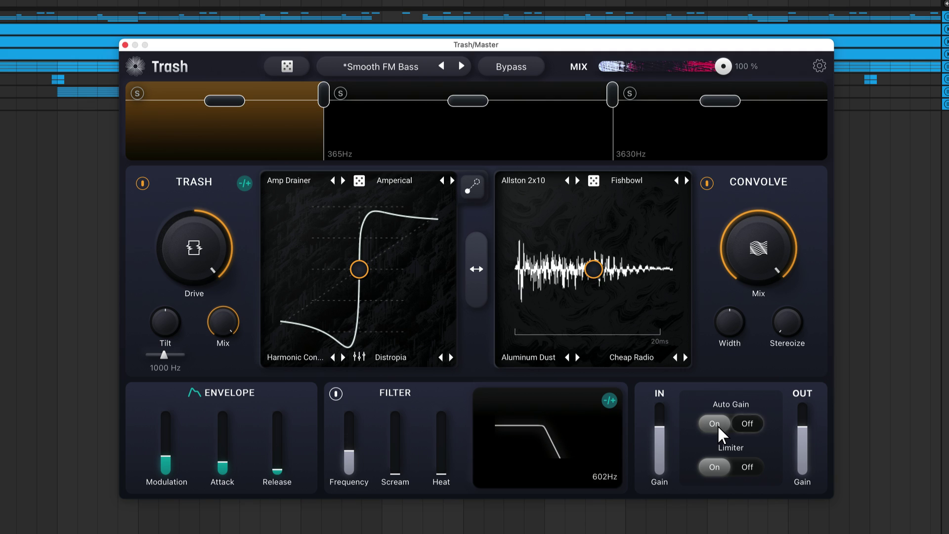
click(747, 468)
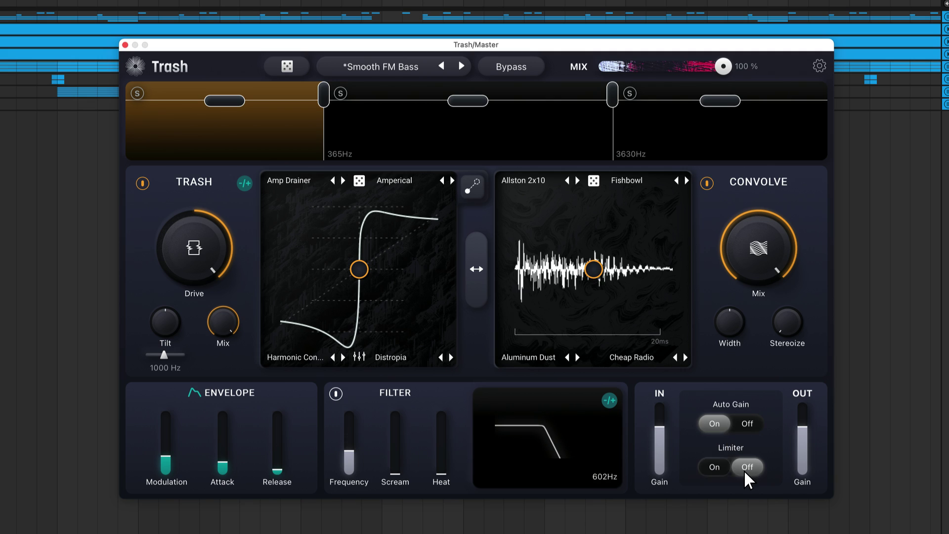
Randomize the convolution impulses, the distortion types, then the whole patch twice.
click(594, 183)
click(360, 181)
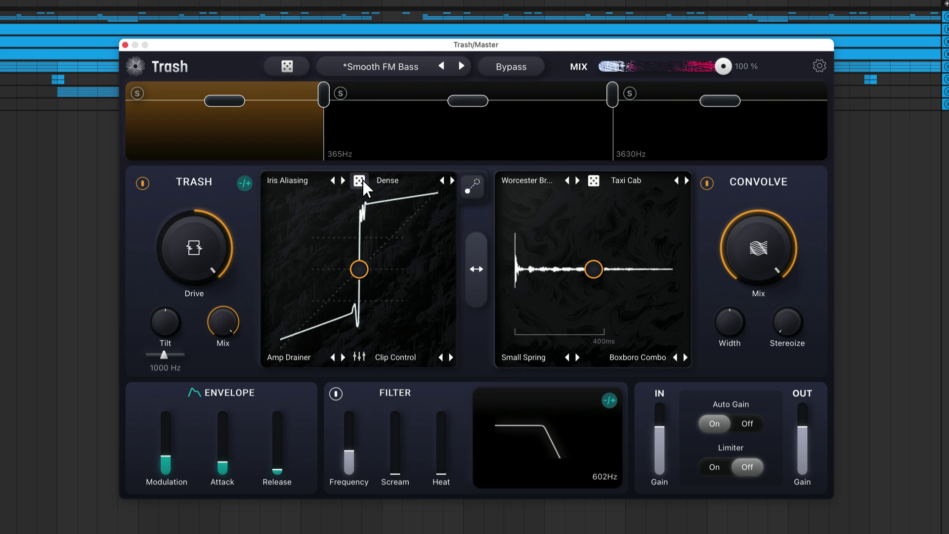
click(287, 67)
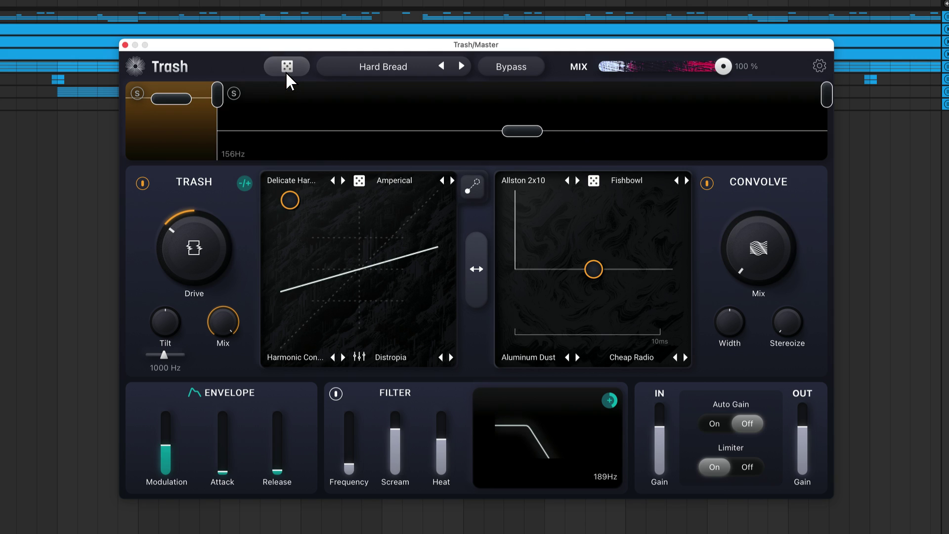
click(287, 67)
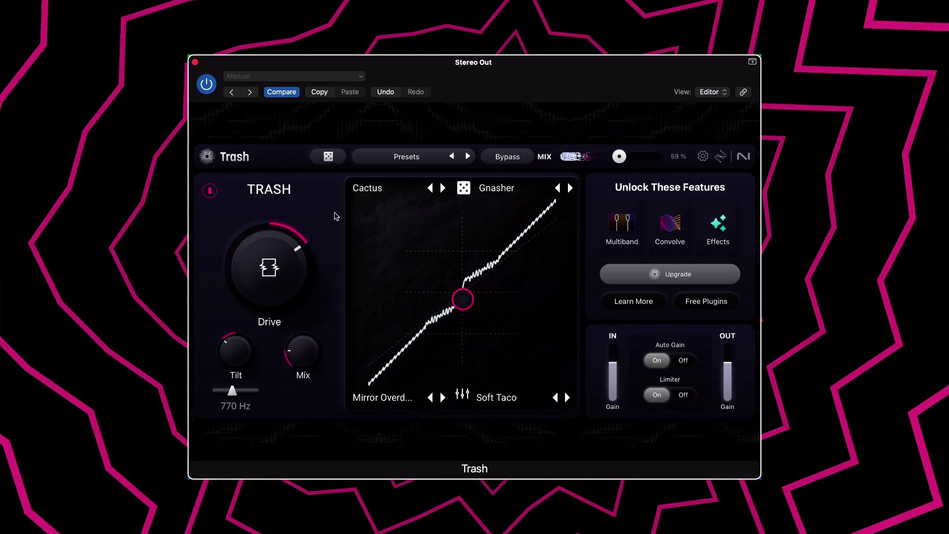
Roll a random distortion patch on the Stereo Out Trash instance with the dice.
click(330, 159)
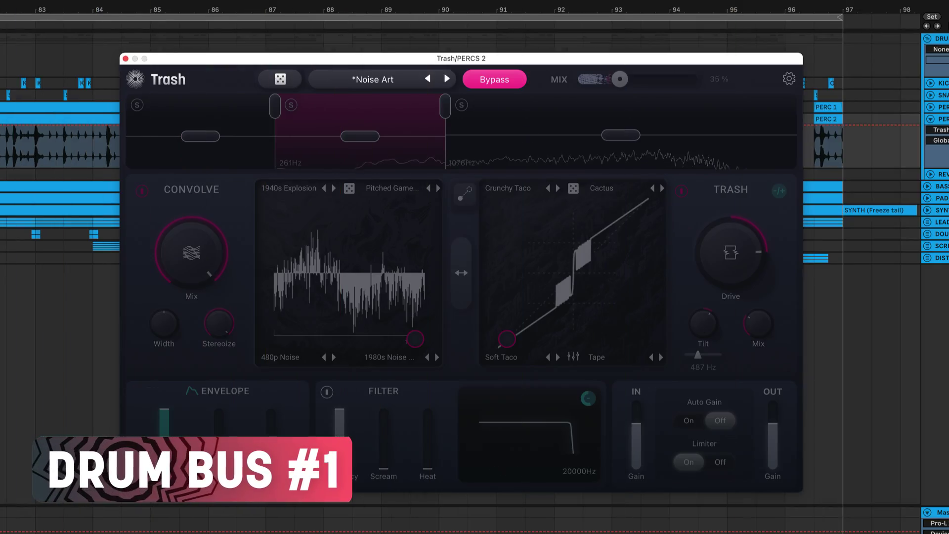
Un-bypass Trash and roll random patches on PERCS 2, PERCS 1 twice and BASS twice.
click(496, 87)
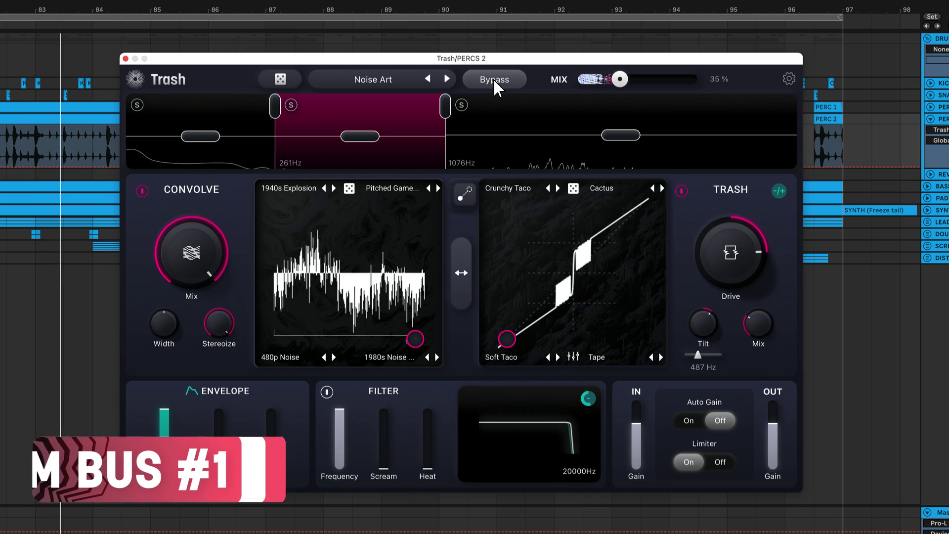
click(280, 80)
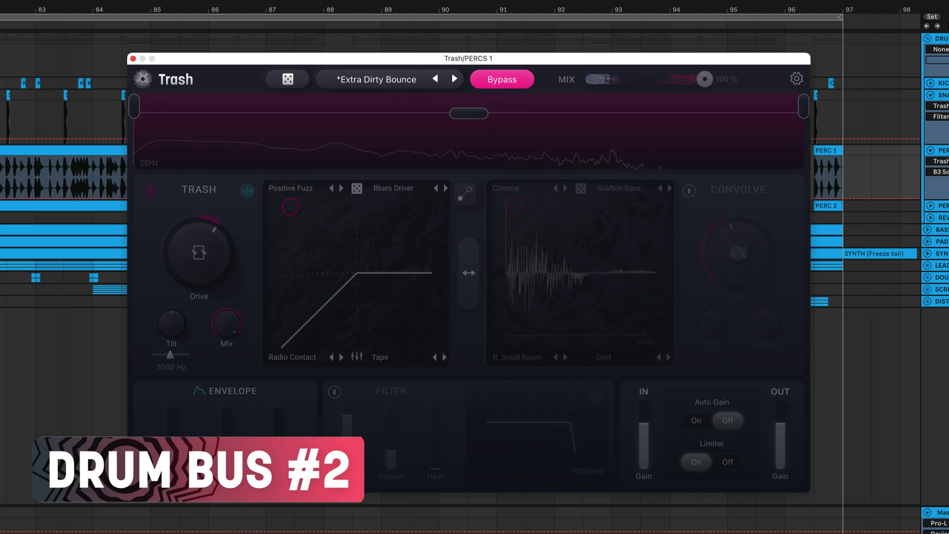
click(287, 79)
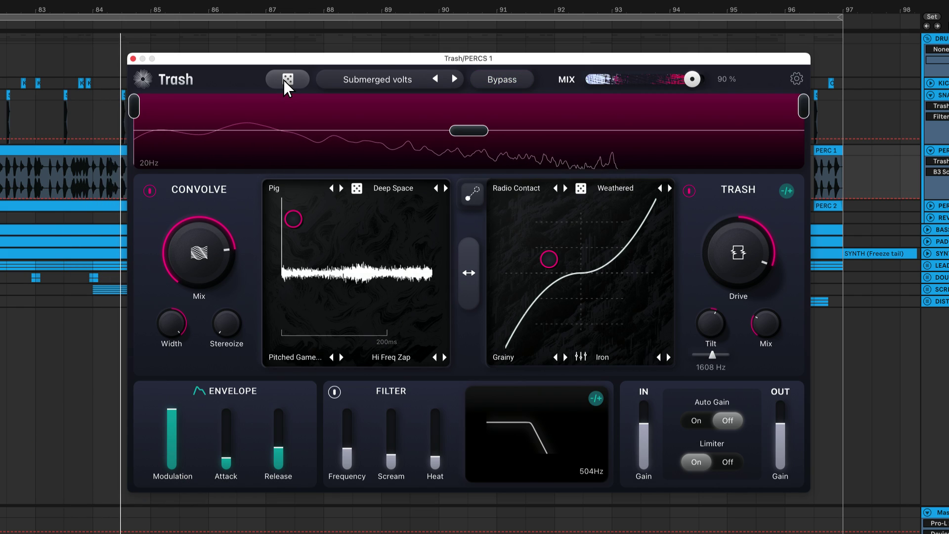
click(284, 80)
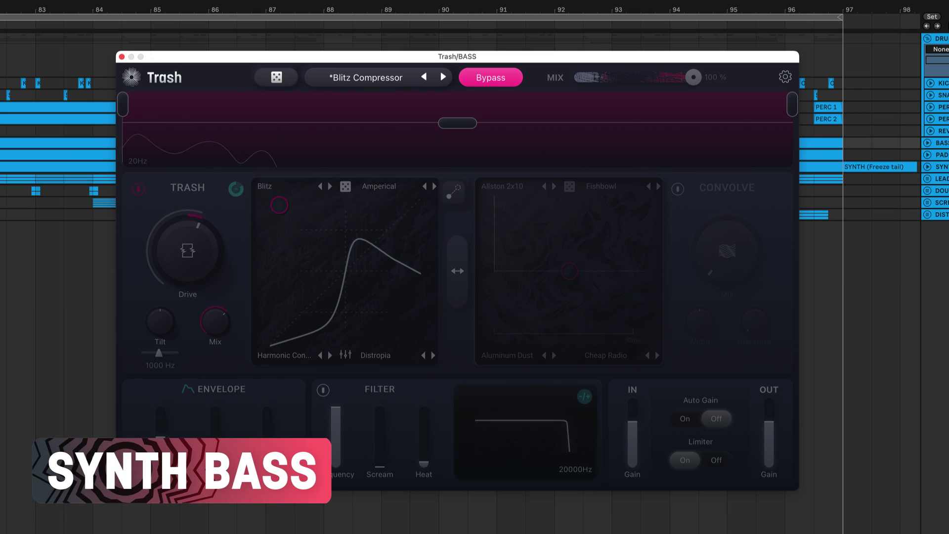
click(282, 79)
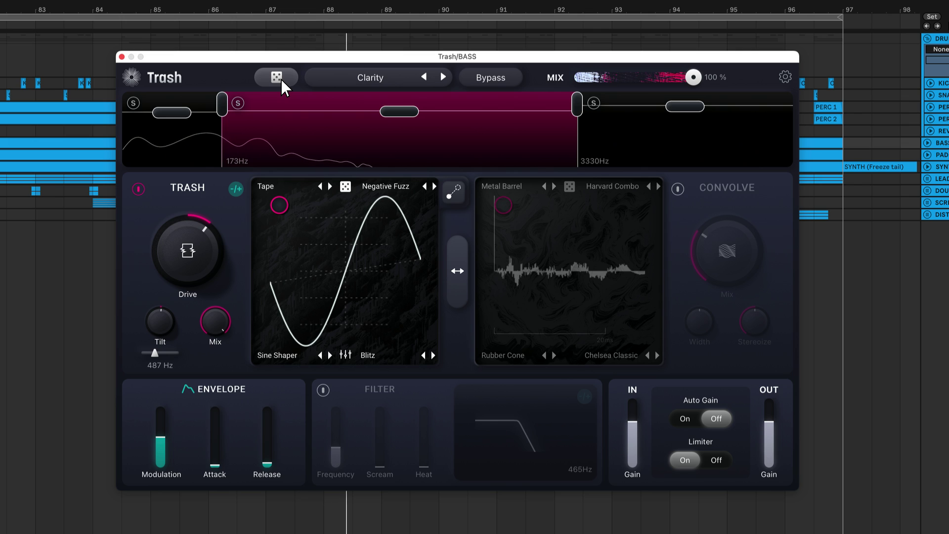
click(277, 77)
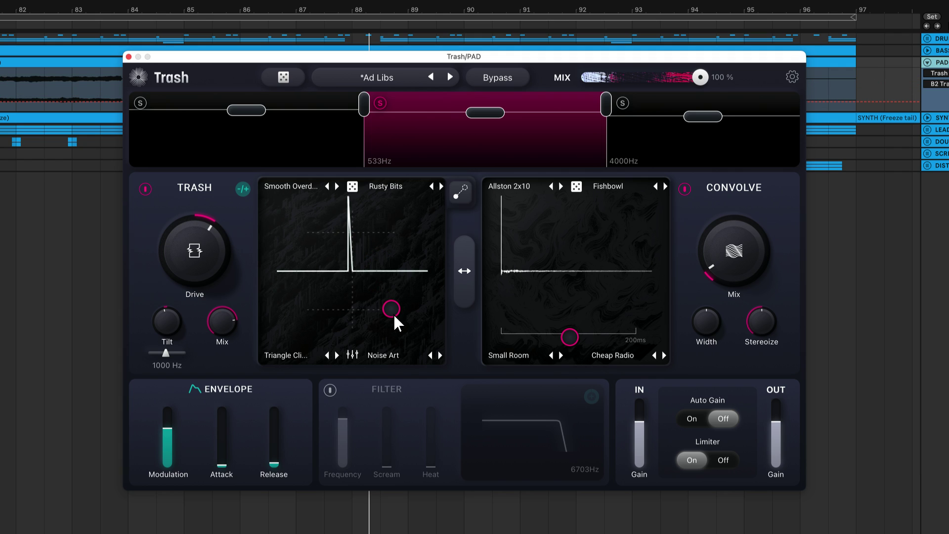
Set Faulty Transistor in the Noise Art slot and Crungey Grunch in the first slot.
click(409, 355)
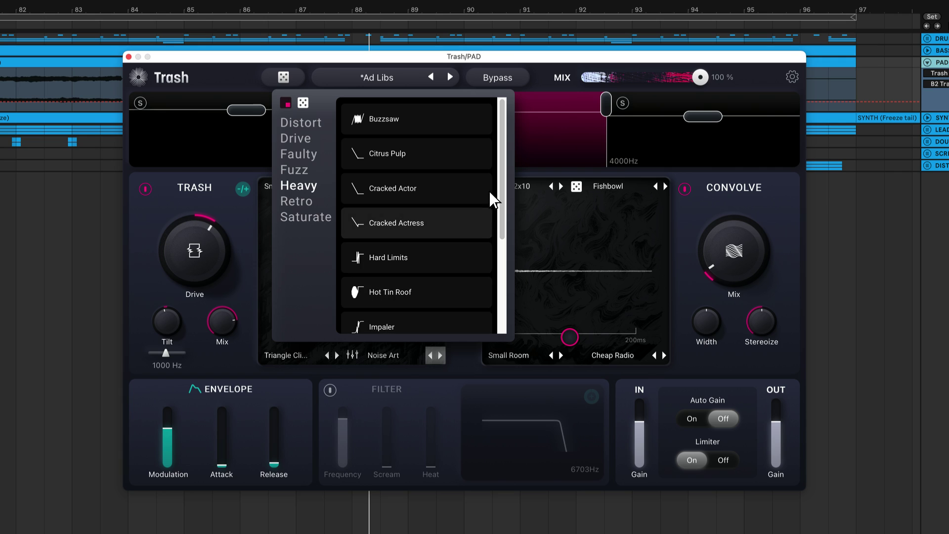
drag(502, 166, 512, 270)
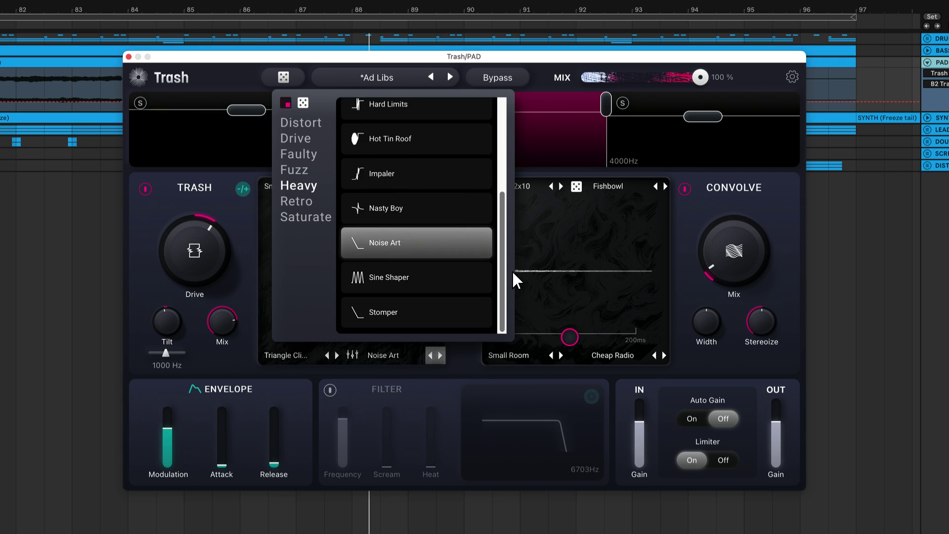
click(313, 159)
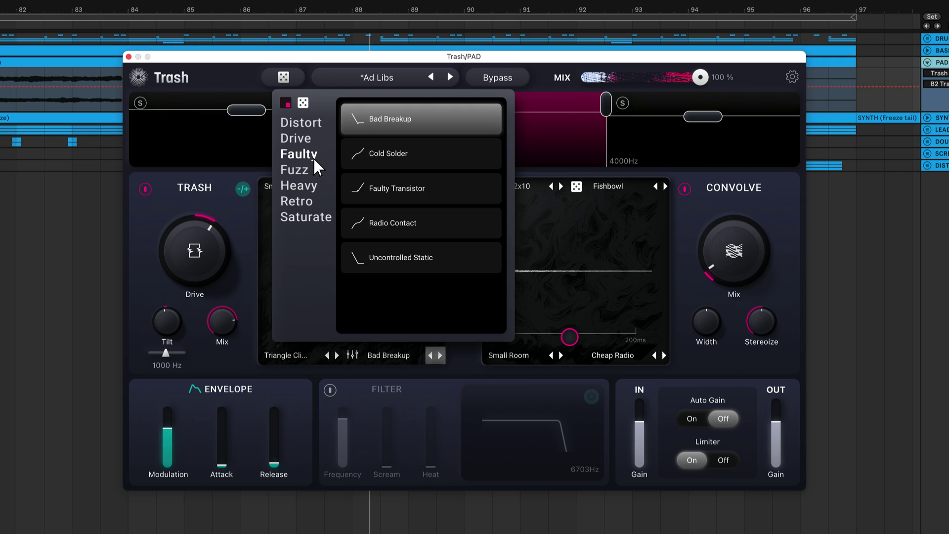
click(439, 185)
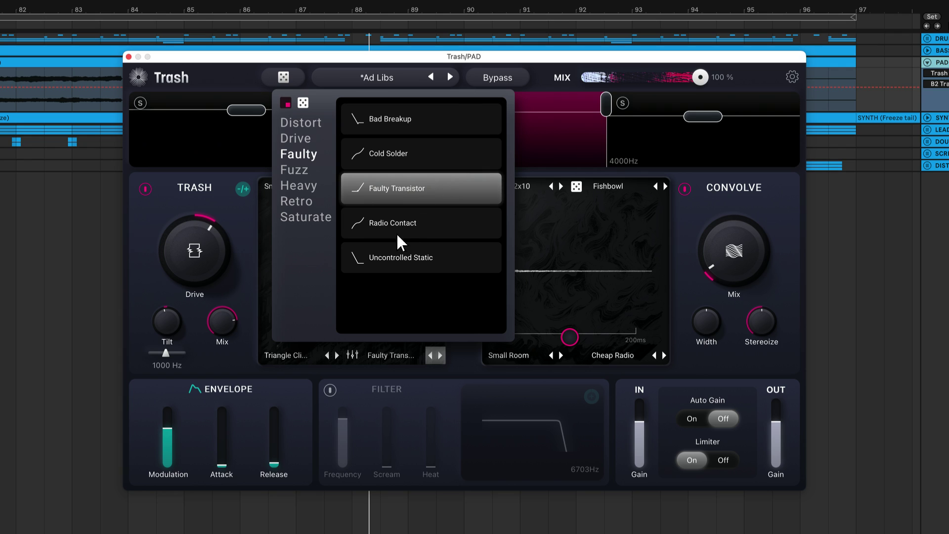
click(298, 357)
click(291, 356)
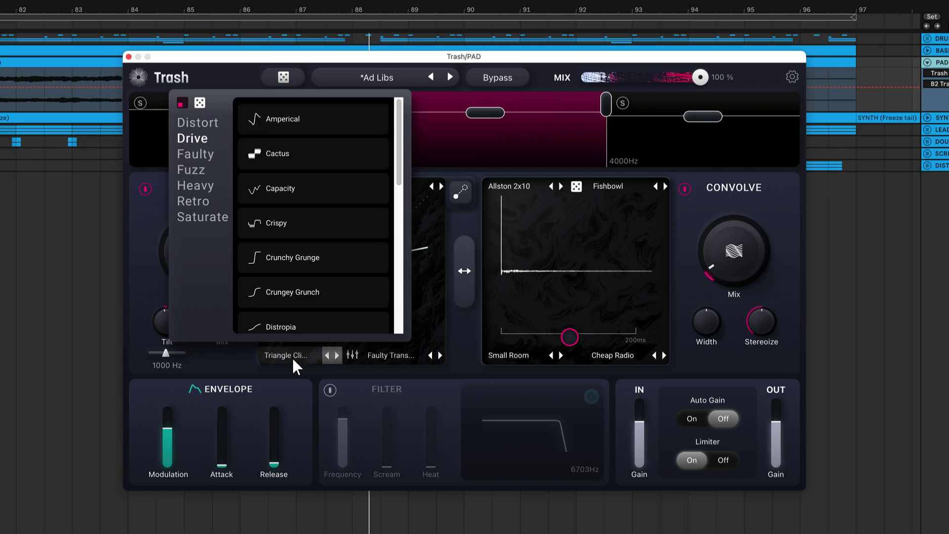
click(318, 294)
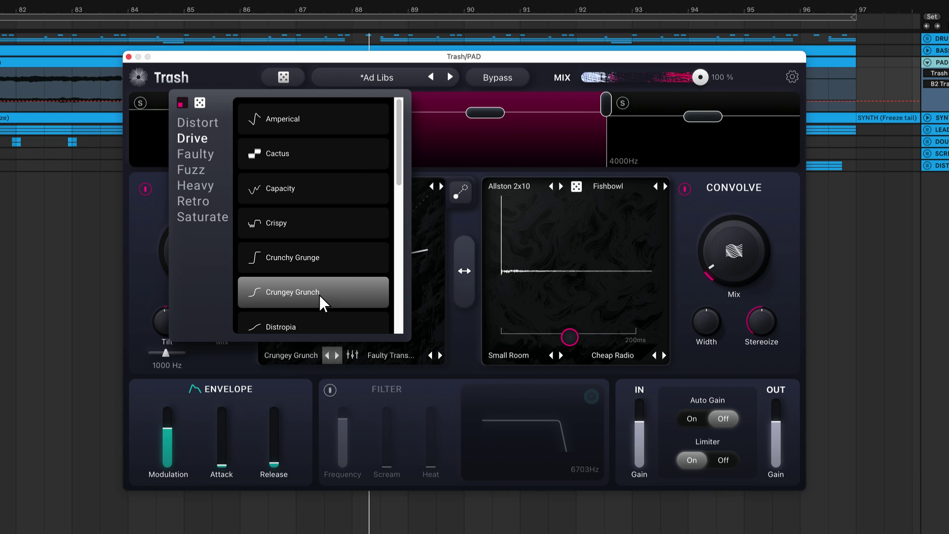
click(298, 355)
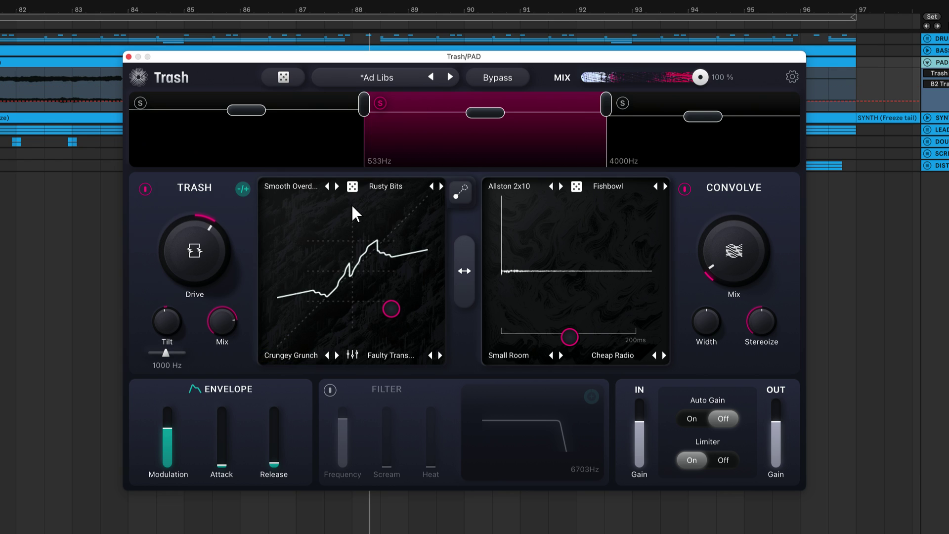
Reroll the distortion curves several times, reshaping the curve by moving the blend point.
click(354, 189)
click(355, 189)
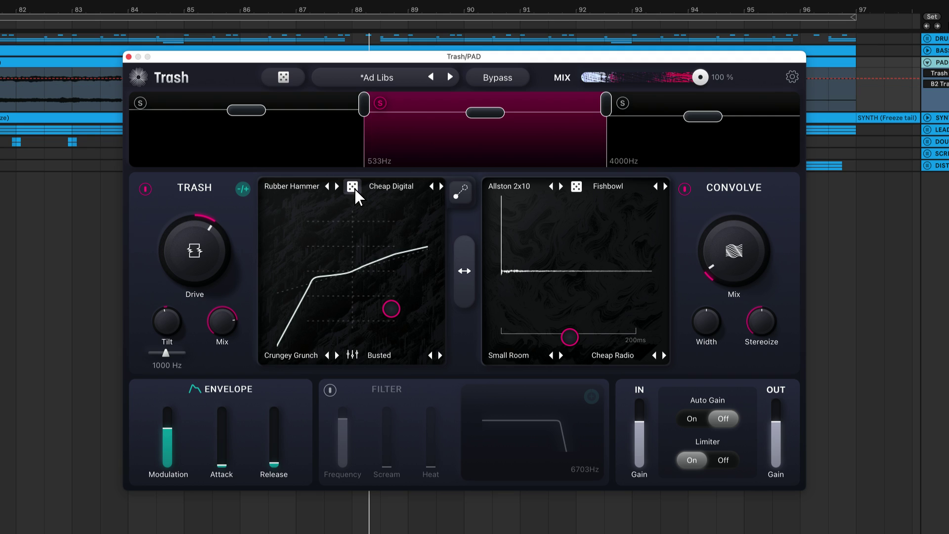
click(353, 187)
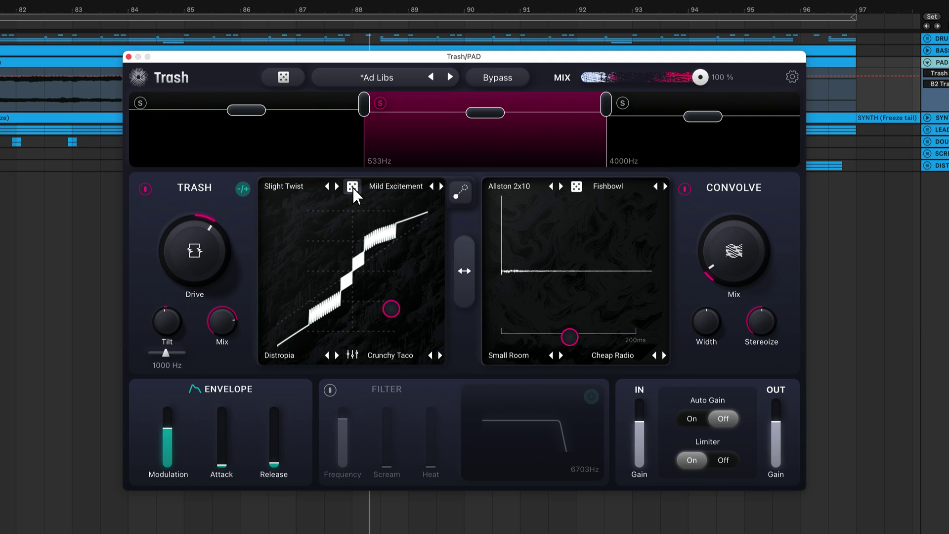
drag(391, 303, 434, 232)
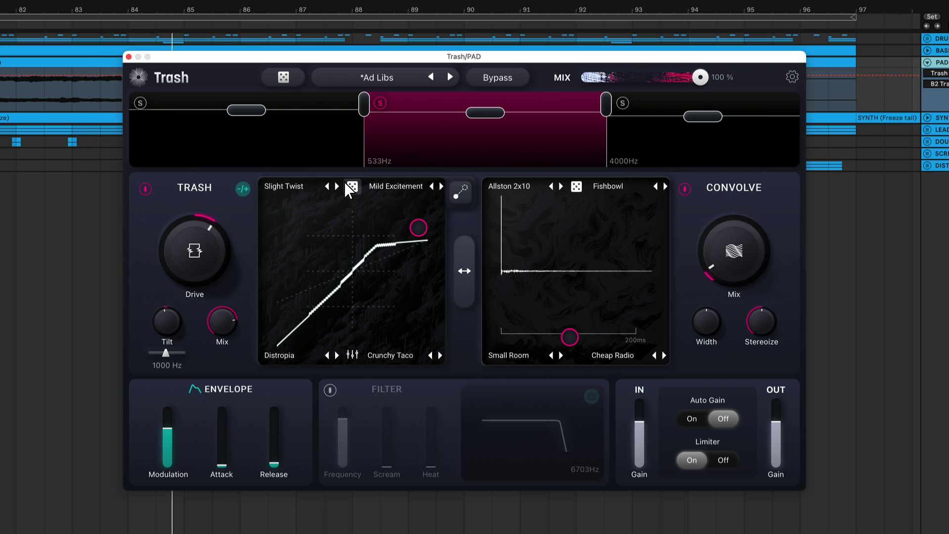
click(352, 186)
click(416, 242)
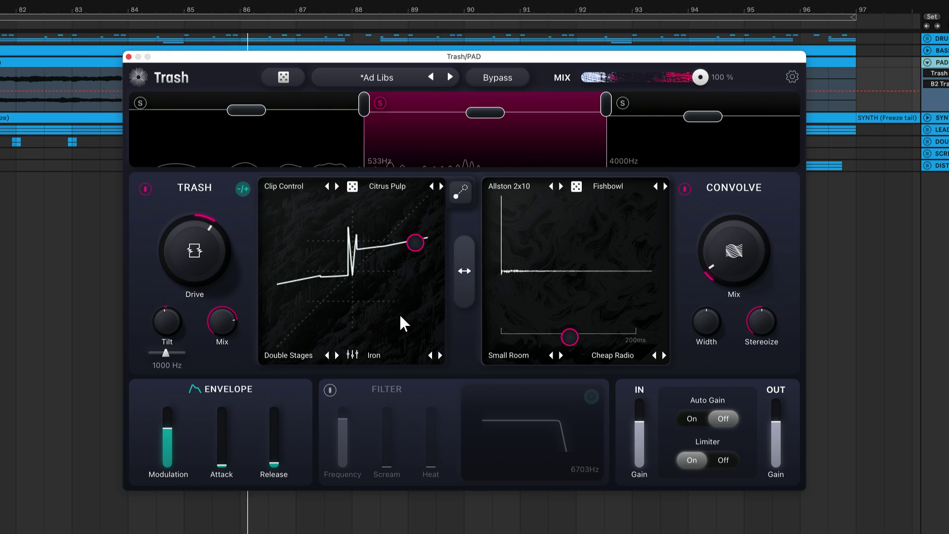
drag(400, 317, 318, 224)
click(352, 186)
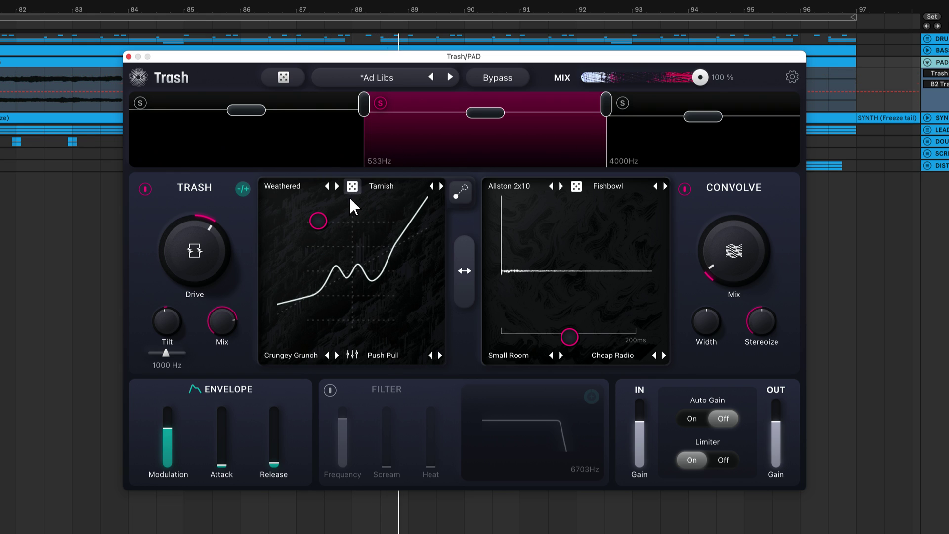
mouse_move(317, 223)
mouse_down()
mouse_move(311, 285)
mouse_move(381, 306)
mouse_move(401, 254)
mouse_move(337, 219)
mouse_move(311, 220)
mouse_up()
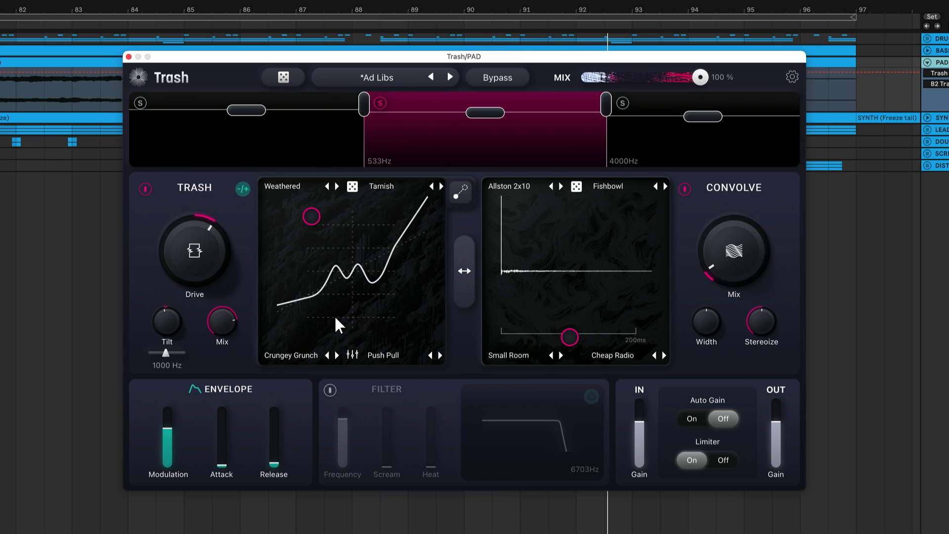
Set the Weathered curve's Style to 0.18 and the Tarnish curve's Style to 0.78.
click(352, 356)
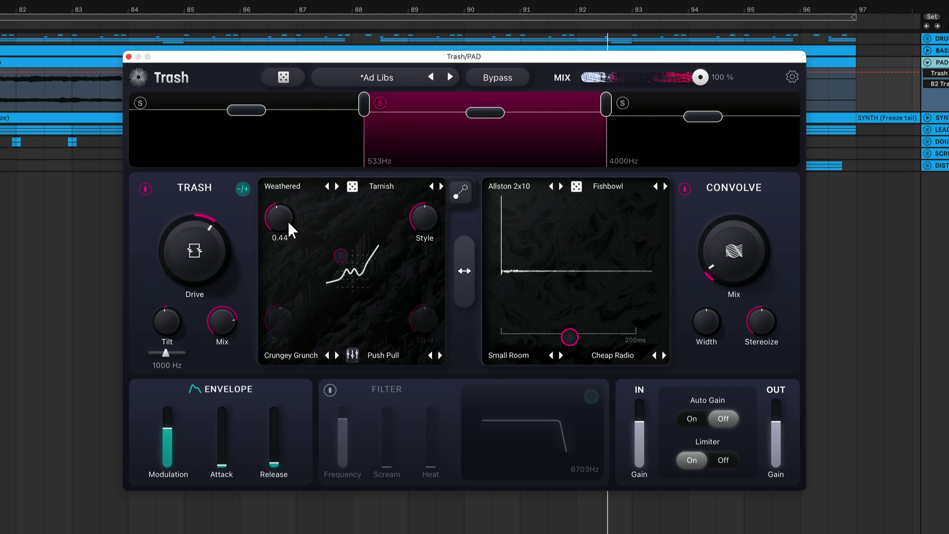
drag(289, 221, 301, 164)
key(space)
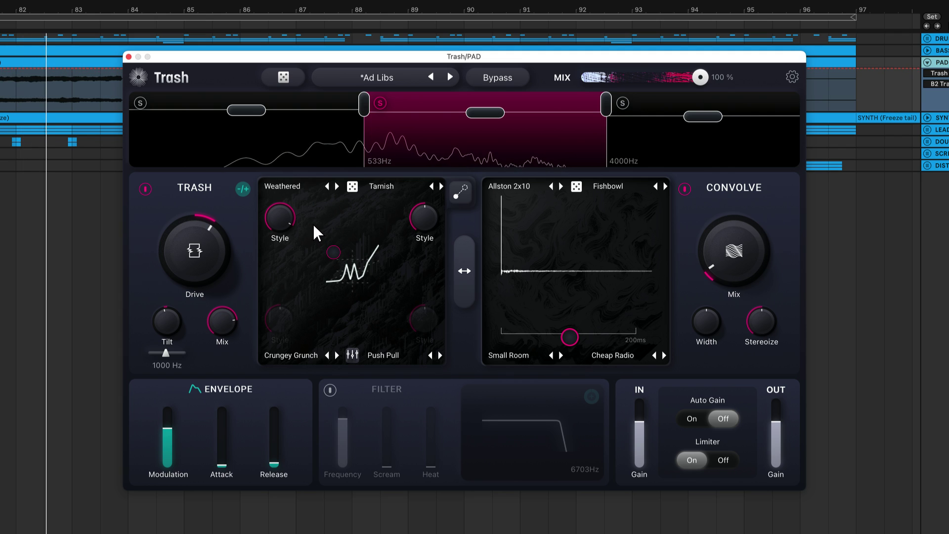
mouse_move(280, 242)
mouse_down()
mouse_move(284, 296)
mouse_move(285, 254)
mouse_up()
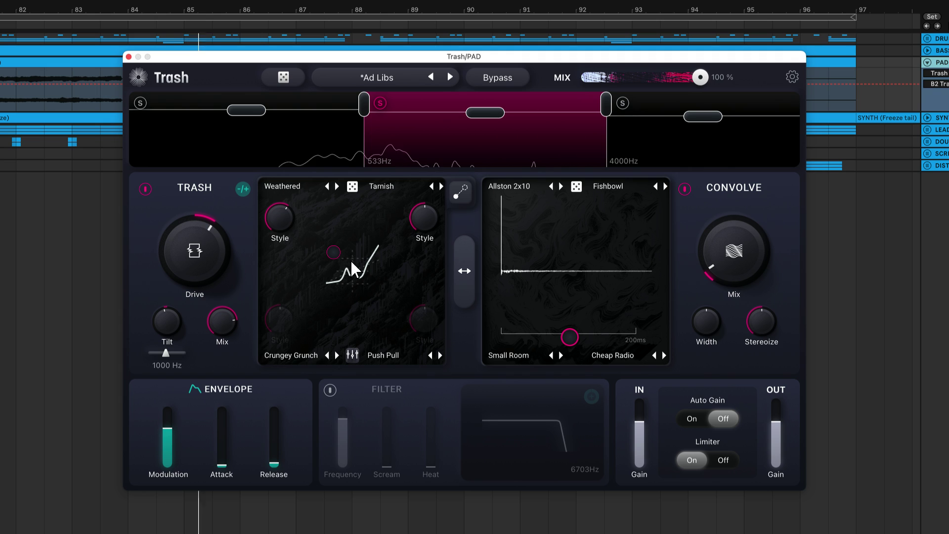
drag(420, 227, 435, 161)
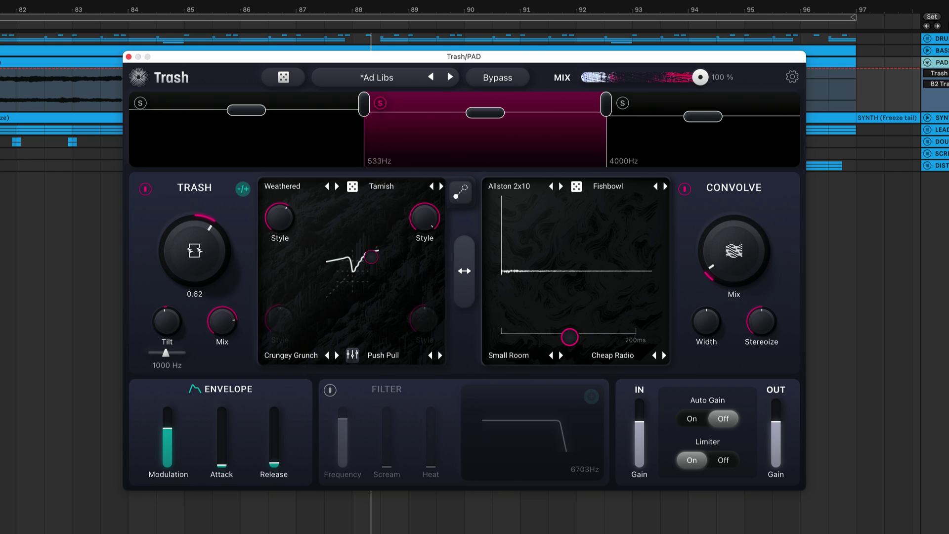
Raise Drive from 0.62 to 0.80 and set the tilt frequency to 1500 Hz.
key(space)
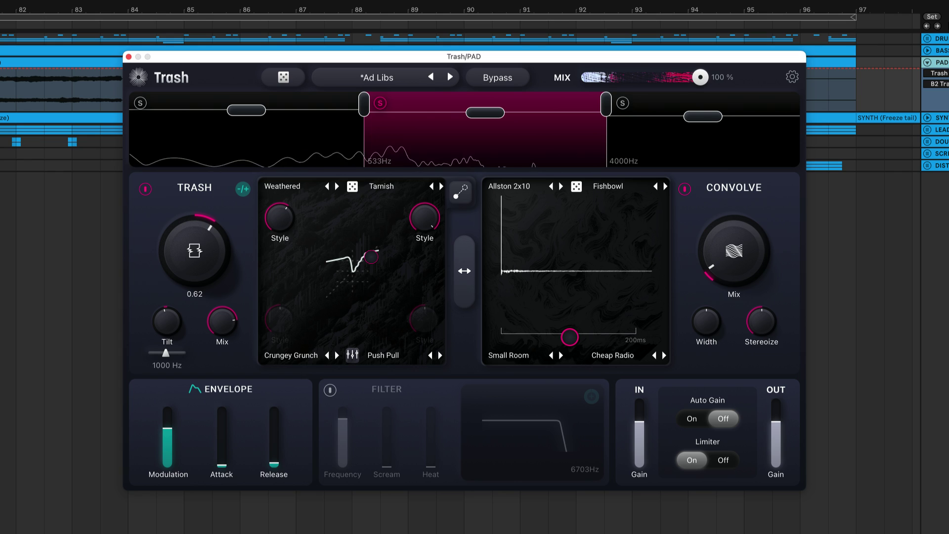
drag(194, 242, 218, 153)
key(space)
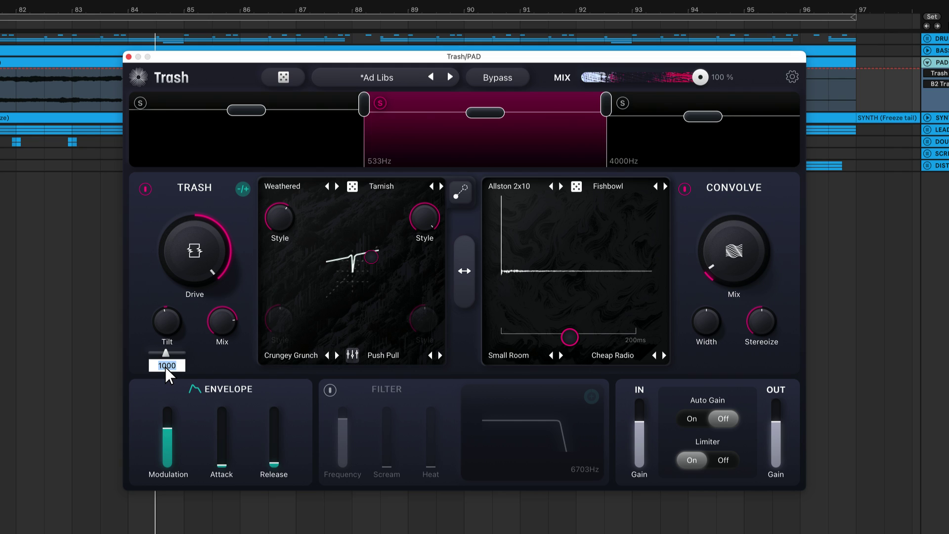
text(1500)
key(Return)
Set the tilt amount to -6.40 and pull the distortion mix down to 0.46, then slightly back up.
drag(169, 326, 166, 399)
drag(179, 266, 187, 216)
key(space)
drag(169, 328, 244, 254)
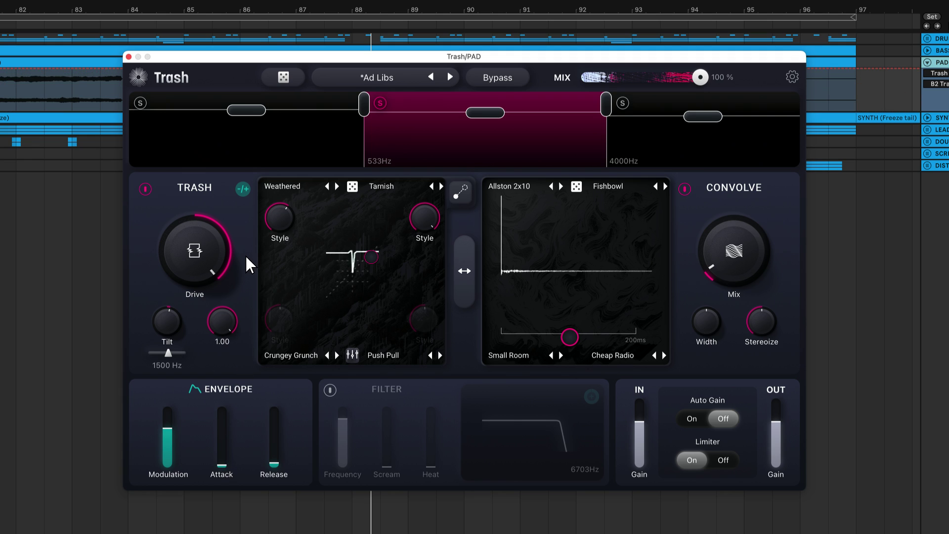
key(space)
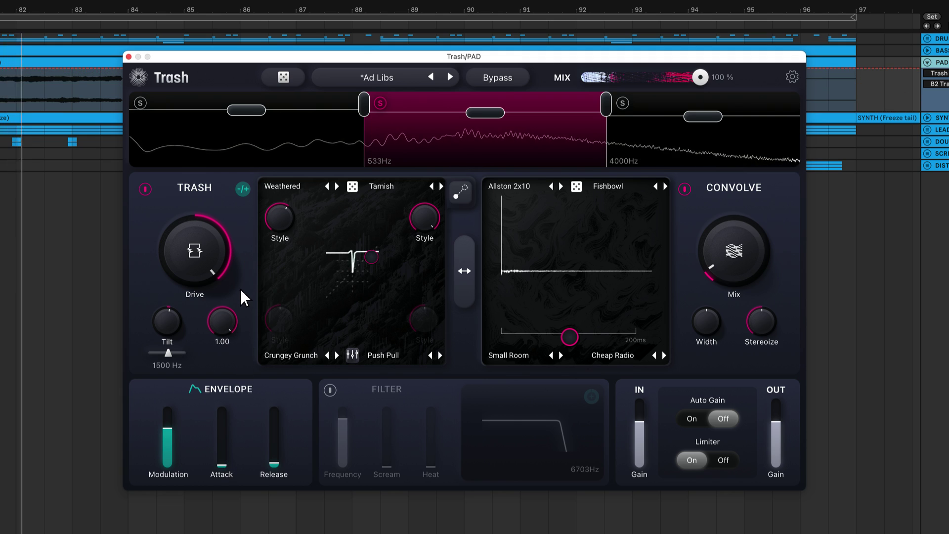
drag(231, 313, 226, 430)
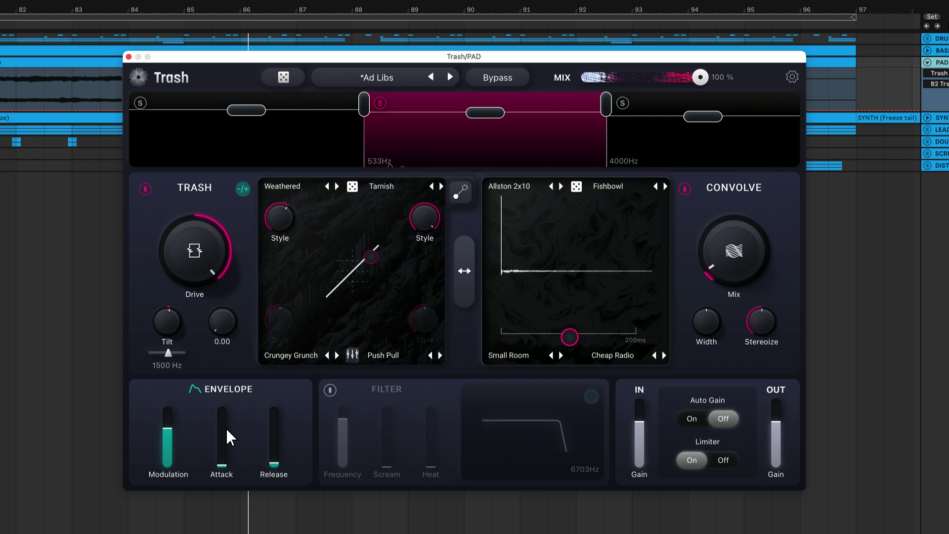
drag(226, 428, 232, 299)
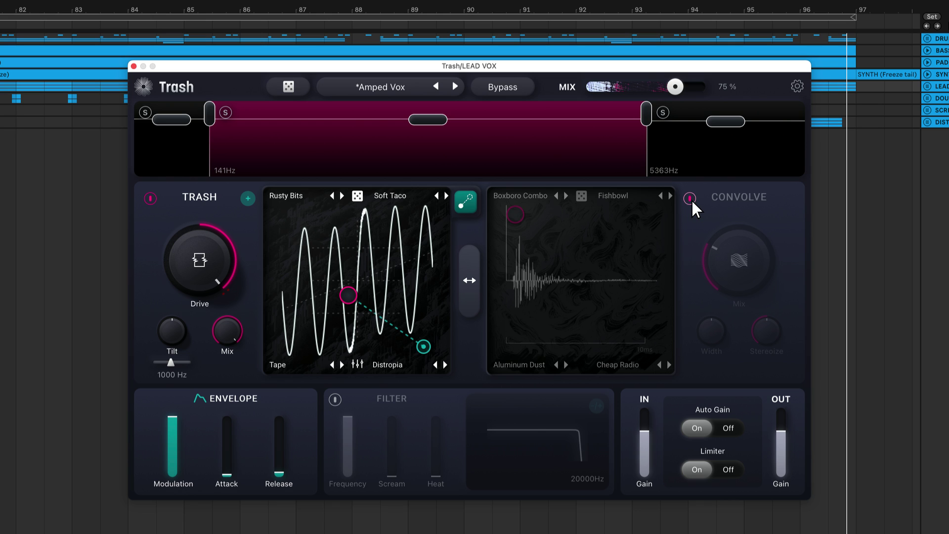
Switch on the Convolve module for the LEAD VOX Amped Vox setting.
click(691, 198)
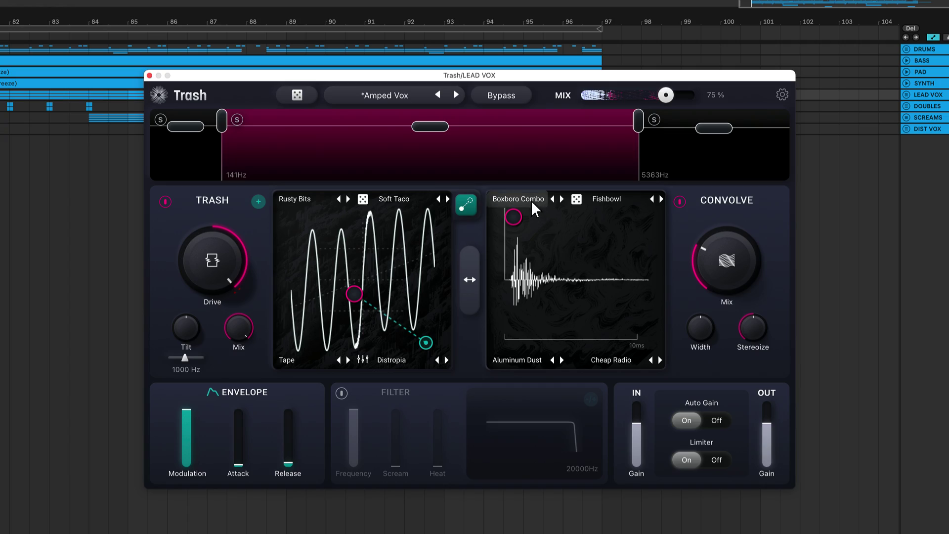
Add Big Ol' Explosion.wav from the Desktop as a Custom convolution impulse.
click(531, 200)
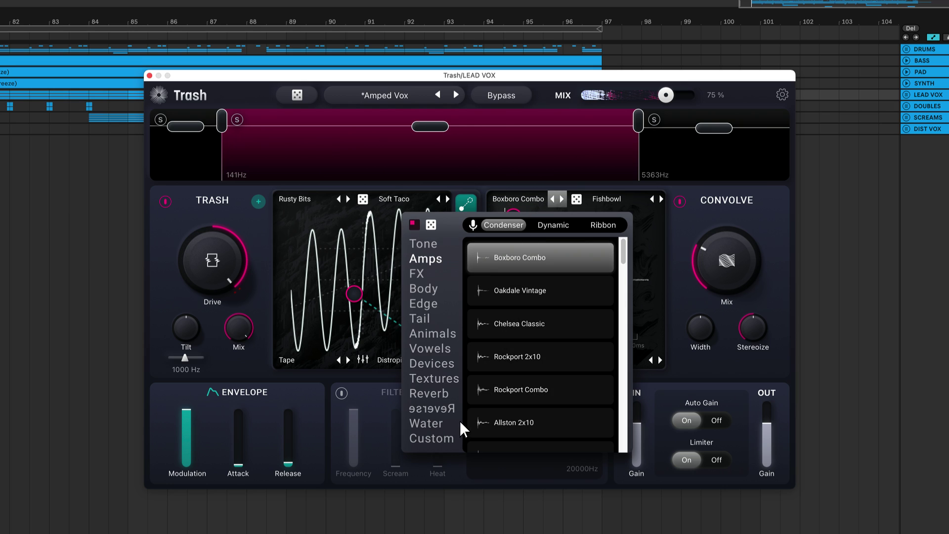
click(447, 439)
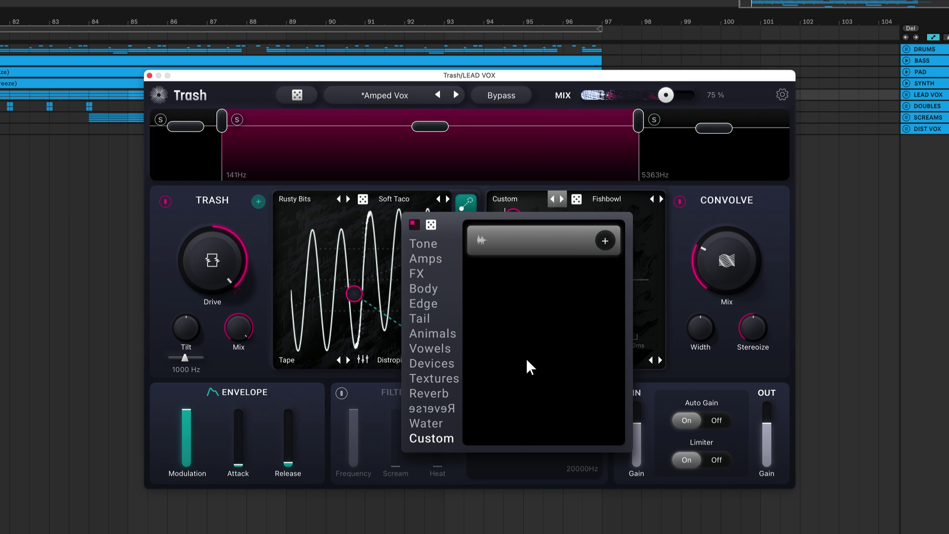
click(604, 241)
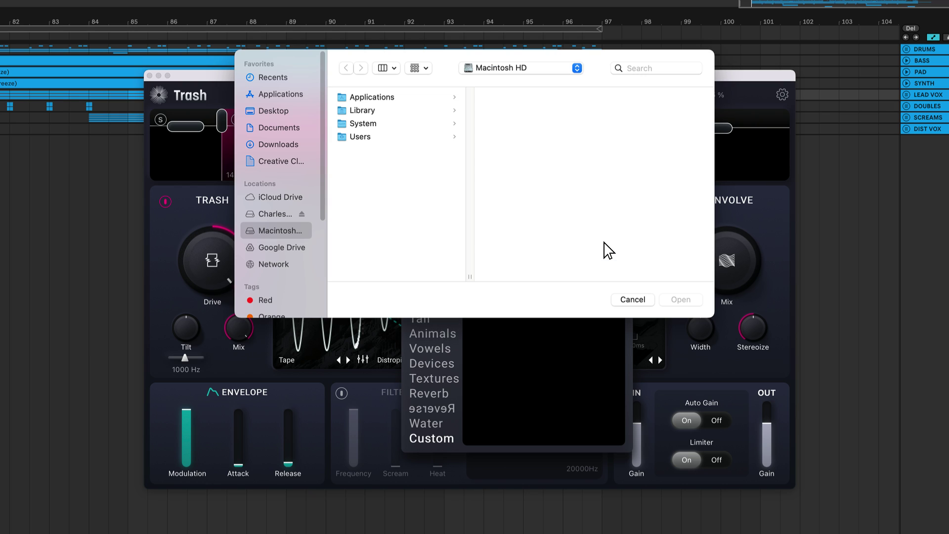
click(281, 113)
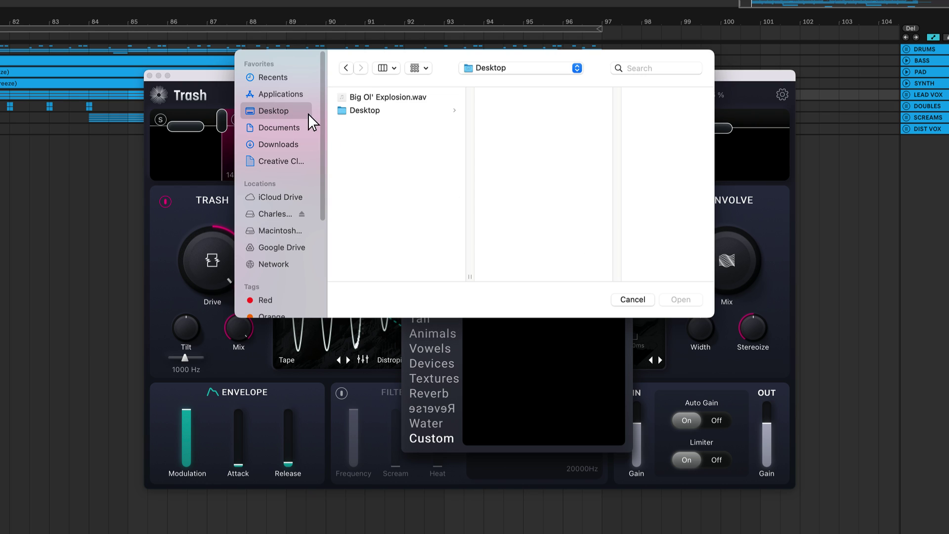
click(407, 99)
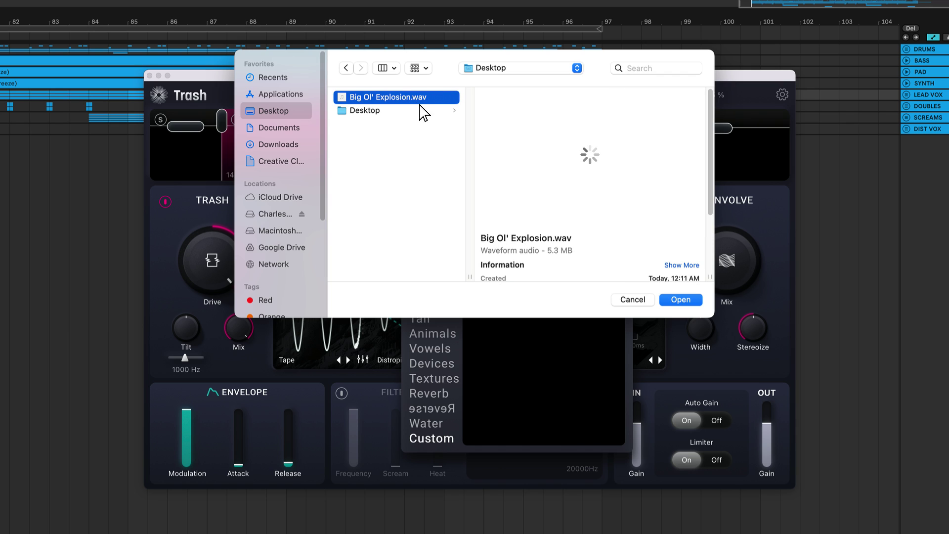
click(692, 303)
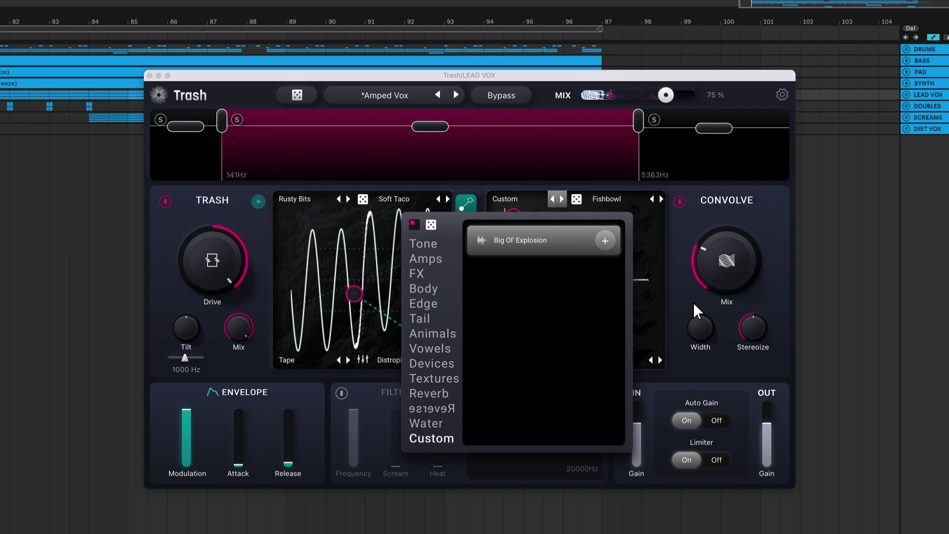
click(582, 228)
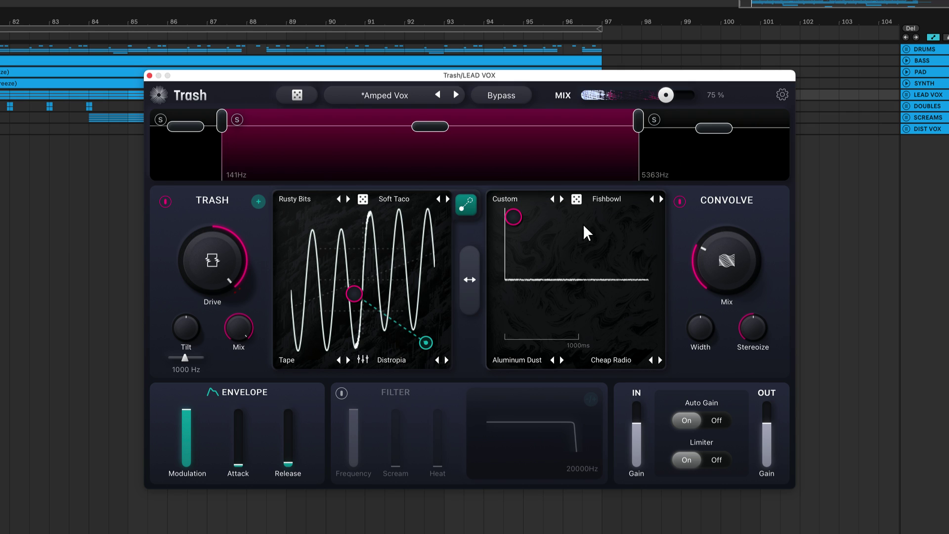
Raise the Convolve mix to 1.00, then lower it to 0.68.
drag(711, 281, 748, 50)
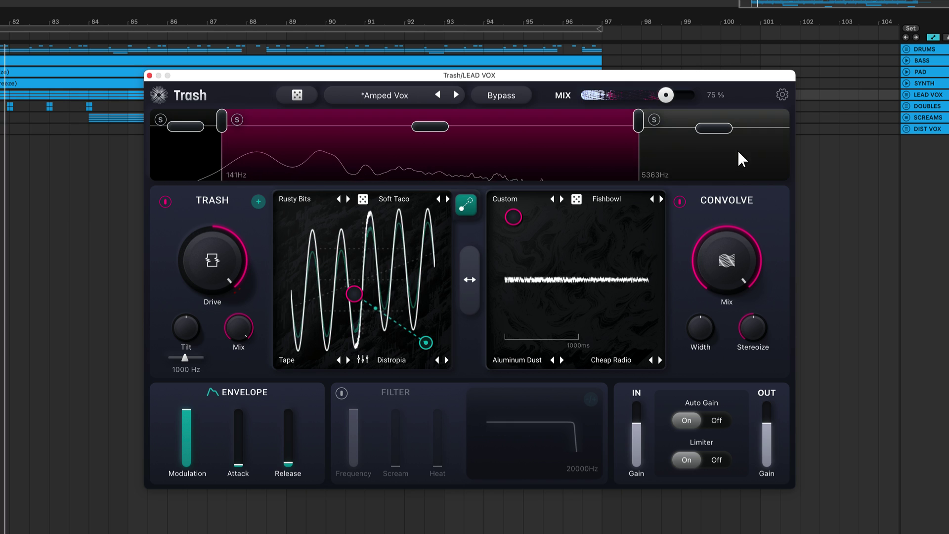
mouse_move(731, 252)
drag(730, 251, 696, 436)
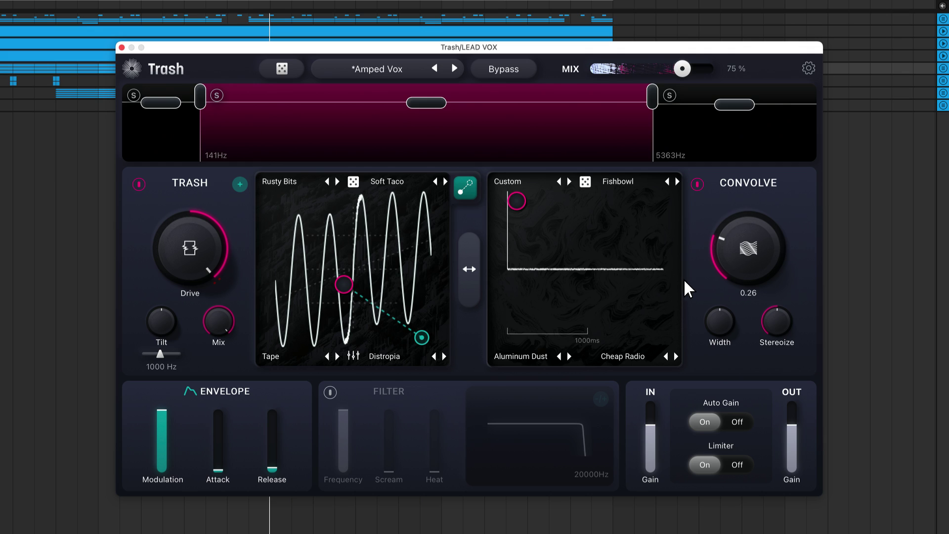
Browse the Vowels, Amps and Textures impulses and select Textures 1940s Explosion.
click(540, 183)
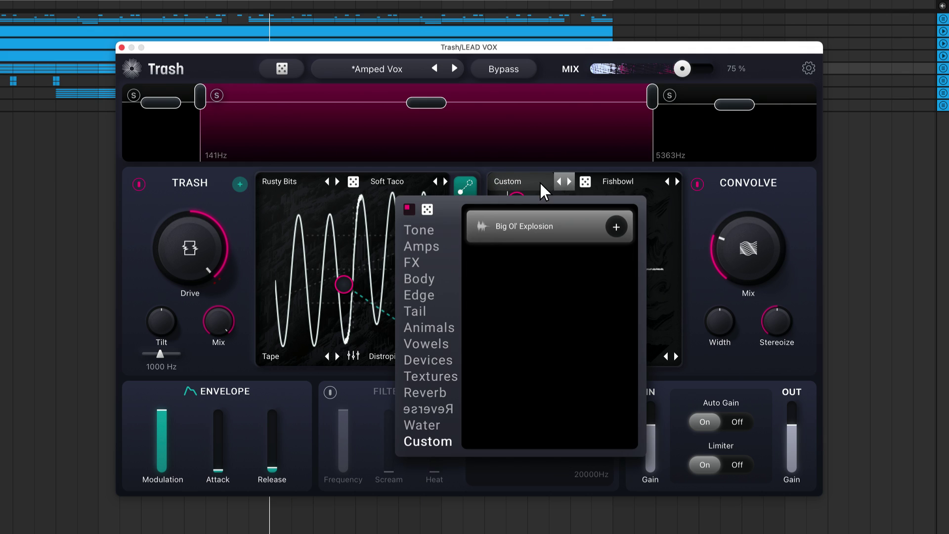
click(427, 344)
click(431, 247)
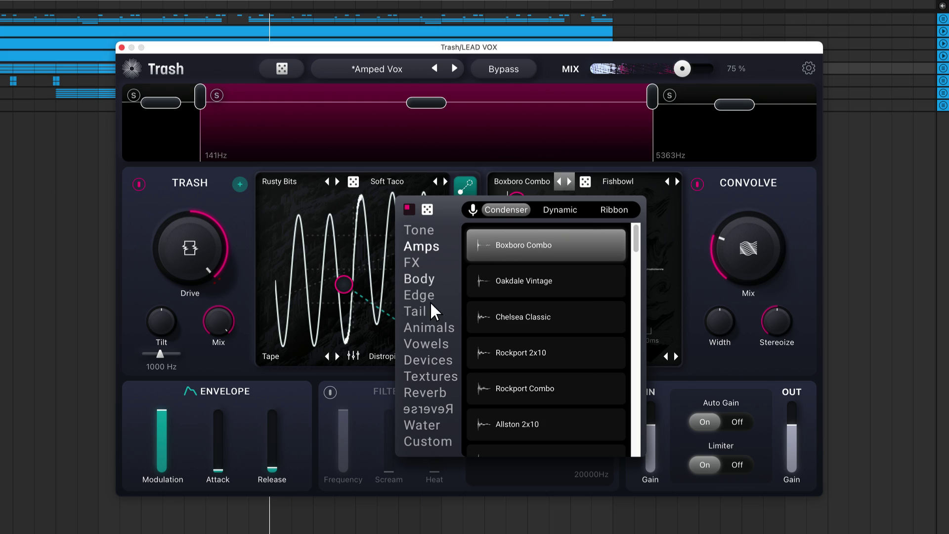
click(428, 344)
click(429, 352)
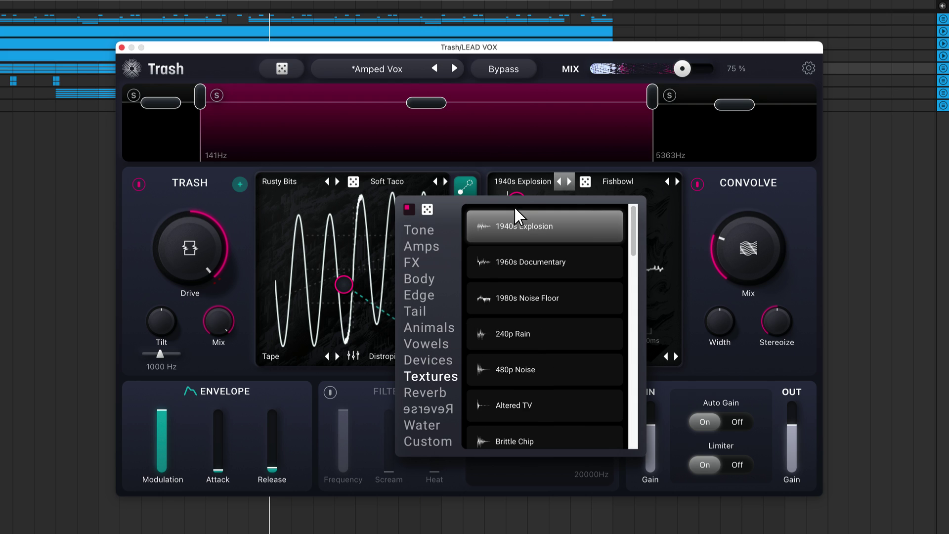
click(524, 182)
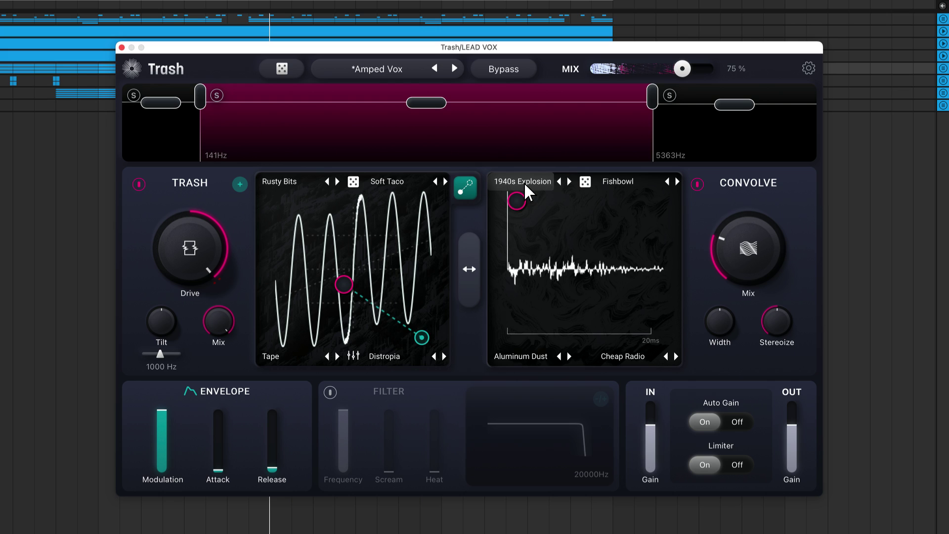
Raise the Convolve mix to 0.50 and step the impulse forward to 1980s Noise Floor.
key(space)
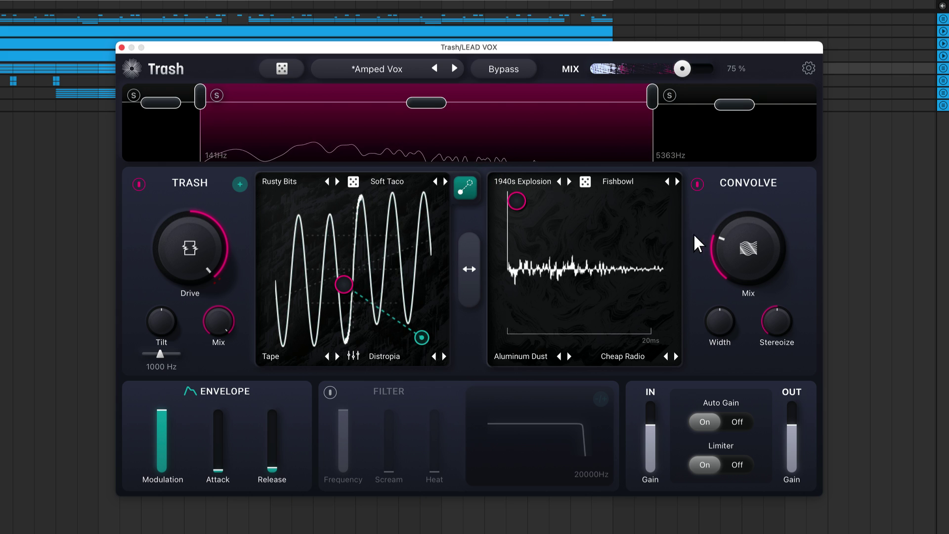
drag(749, 247, 754, 108)
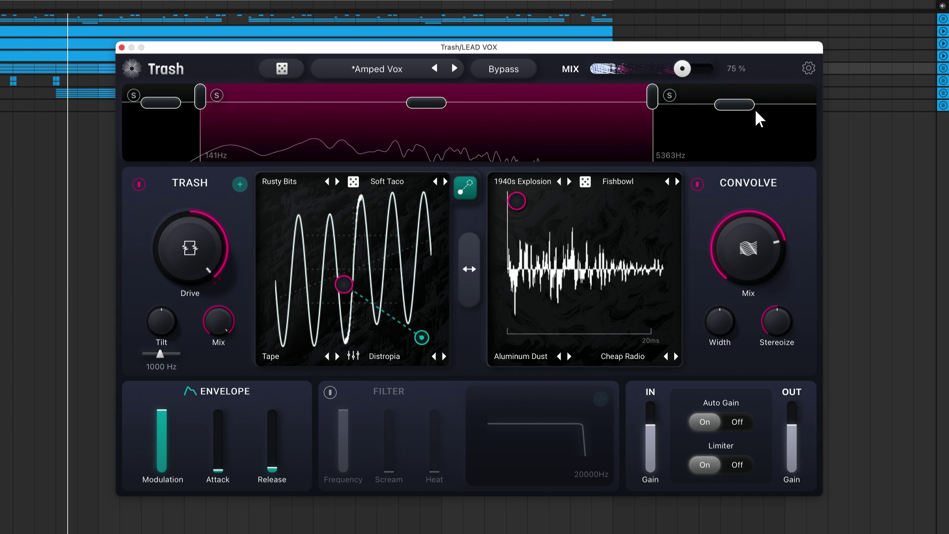
click(569, 182)
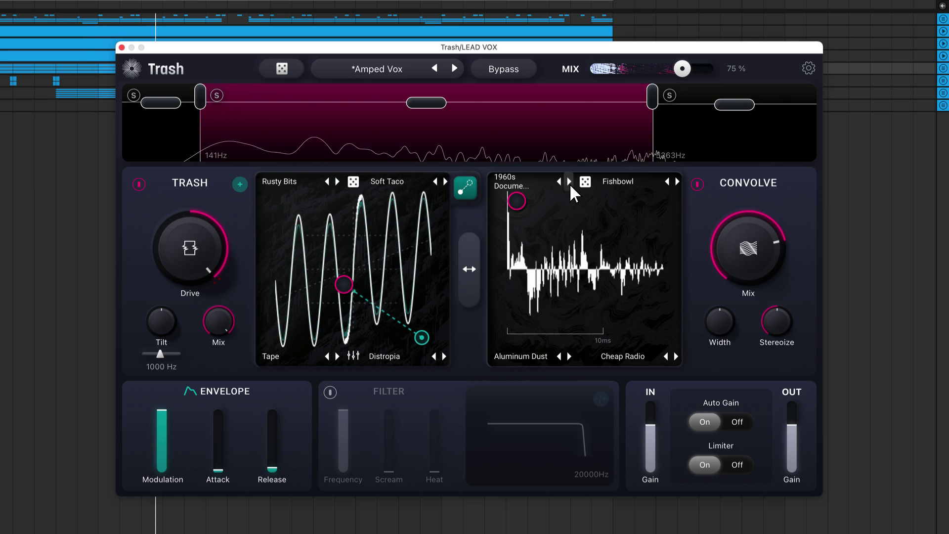
click(570, 182)
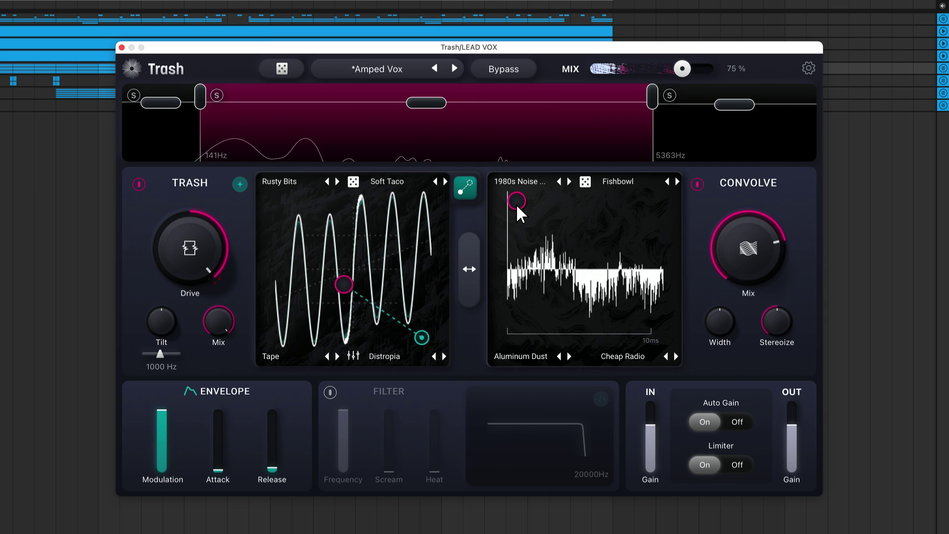
Randomize the Convolve impulses to Cult Film, Leicester Combo, Chelsea Classic and Princeton 2x12, blending toward Cult Film.
drag(517, 206, 639, 212)
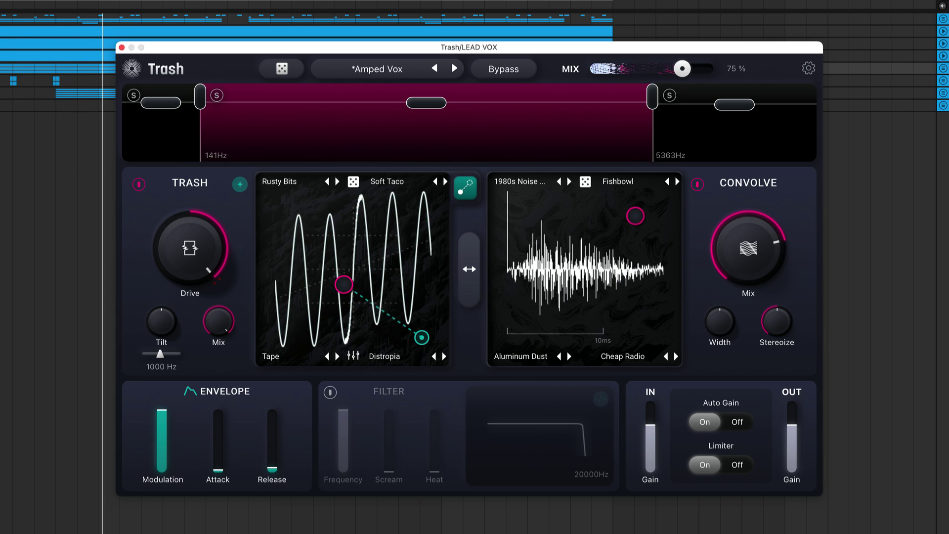
click(588, 186)
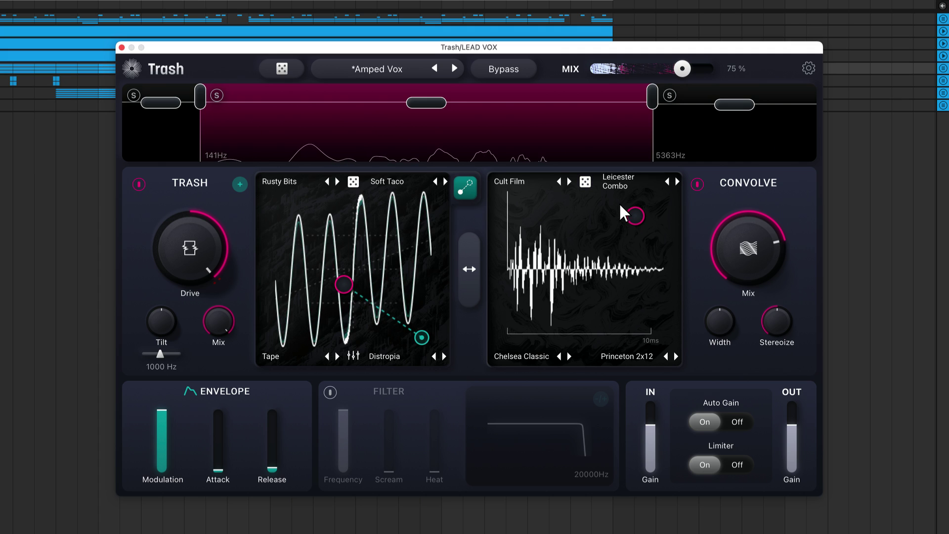
drag(630, 215, 529, 227)
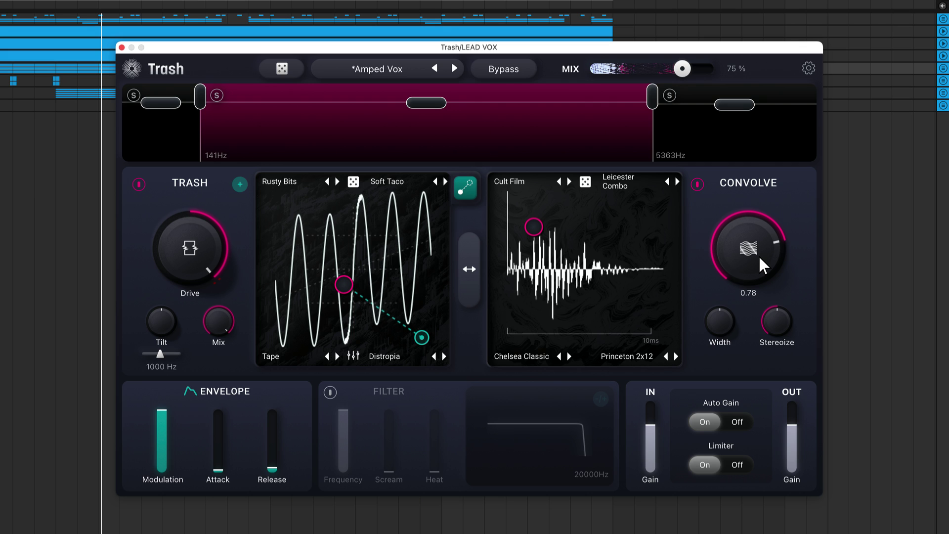
Try Convolve Mix up and down, add stereo spread, and drop Width to zero.
drag(759, 254, 764, 182)
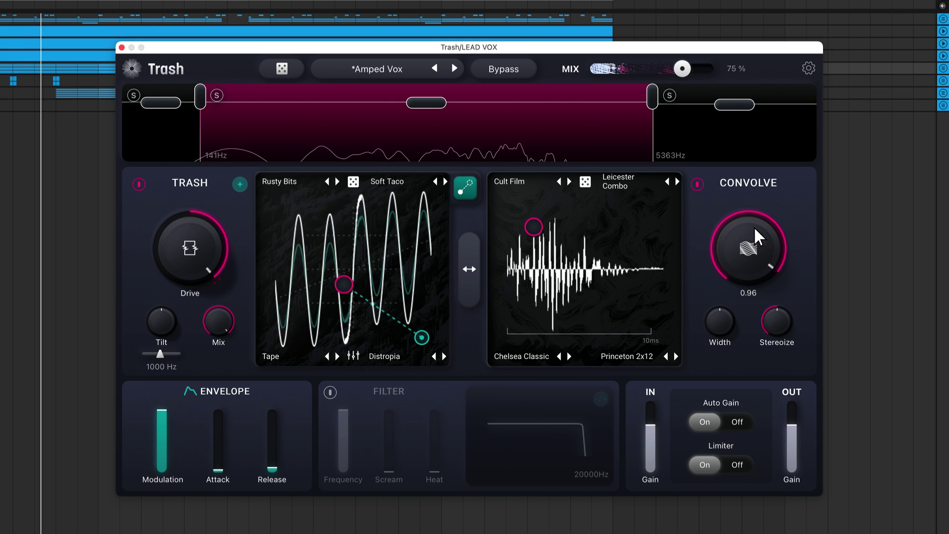
drag(754, 227, 757, 369)
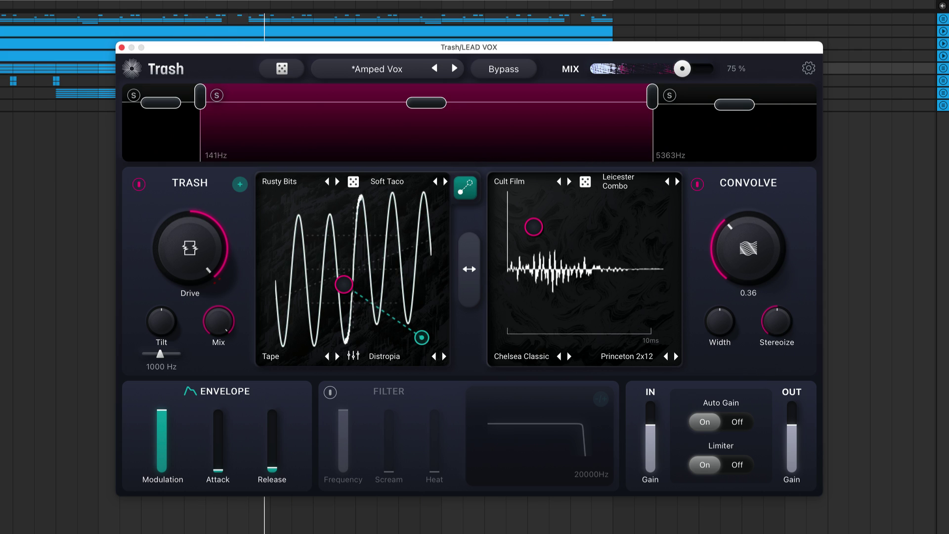
drag(777, 321, 763, 284)
drag(725, 326, 719, 408)
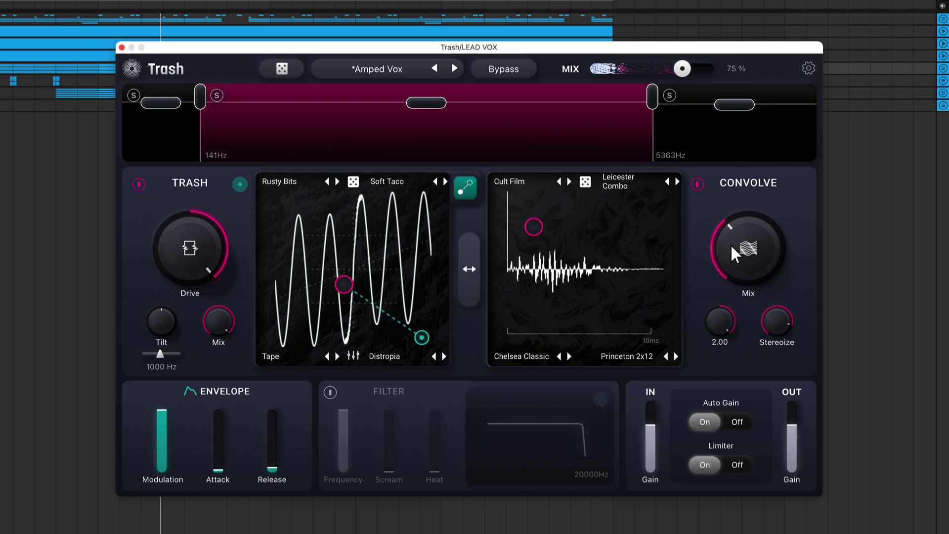
Make the convolution fully wet at Mix 1.00 and fine-tune its Width.
mouse_move(731, 298)
drag(748, 271, 792, 78)
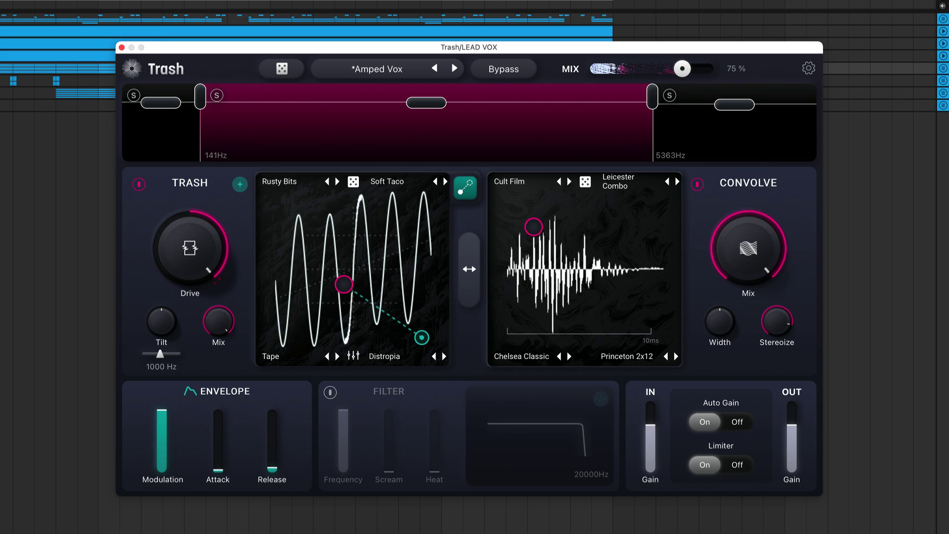
drag(726, 322, 736, 250)
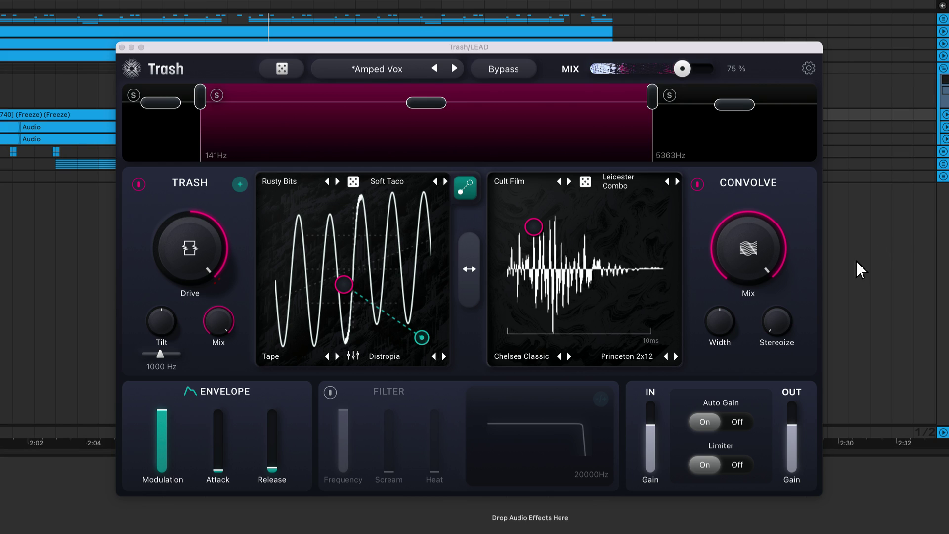
Raise Convolve Stereoize to 0.76 on the Toad, Large Chamber, Pebble and Large Spring blend.
click(781, 323)
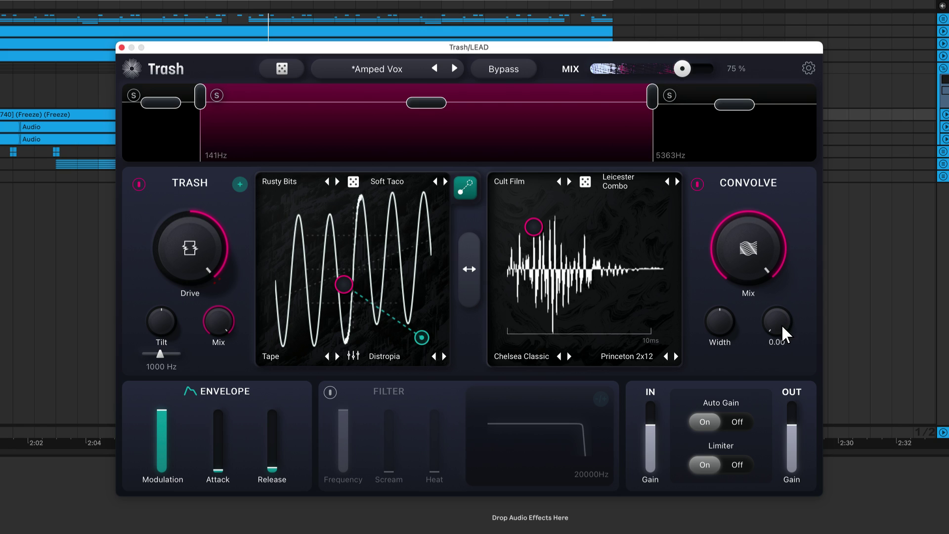
drag(781, 325, 783, 266)
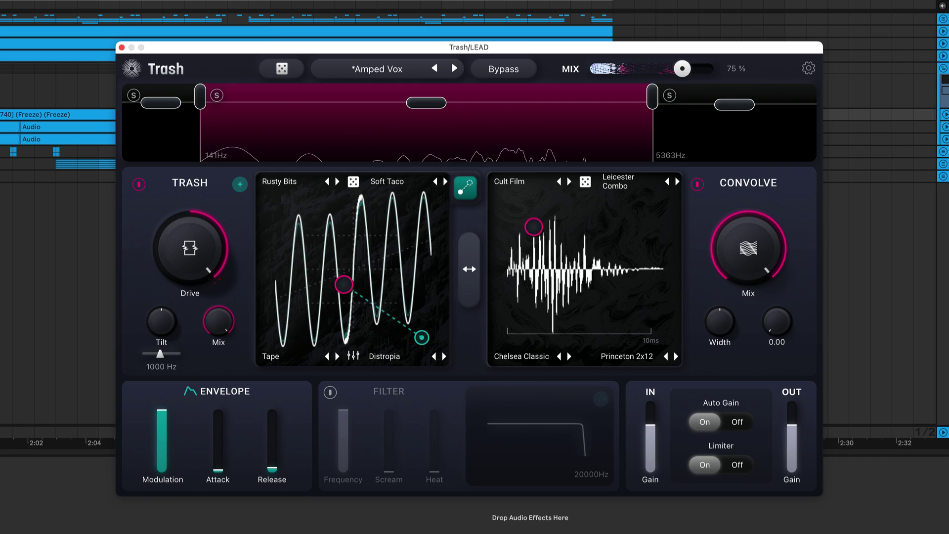
drag(782, 329, 794, 344)
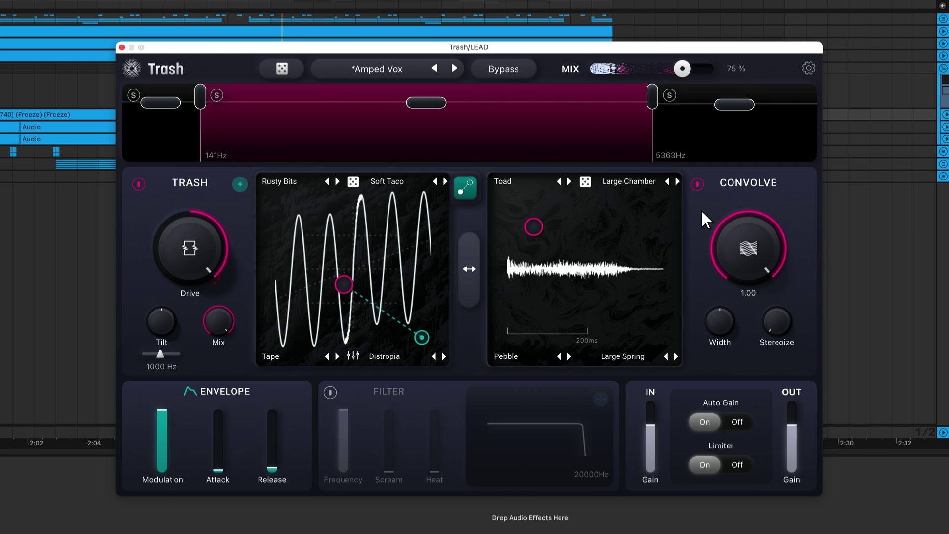
Swap the module order back and forth, ending with Convolve ahead of the Trash distortion.
click(468, 280)
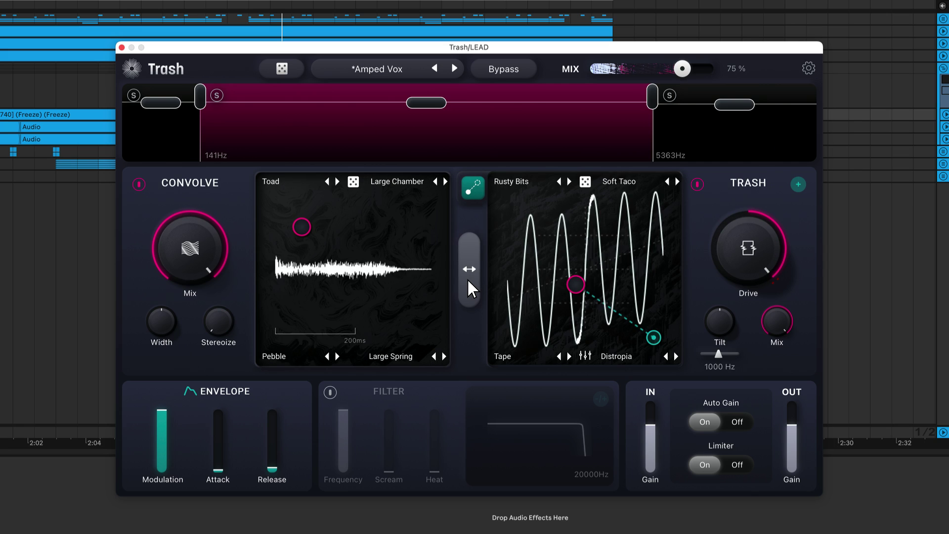
click(468, 278)
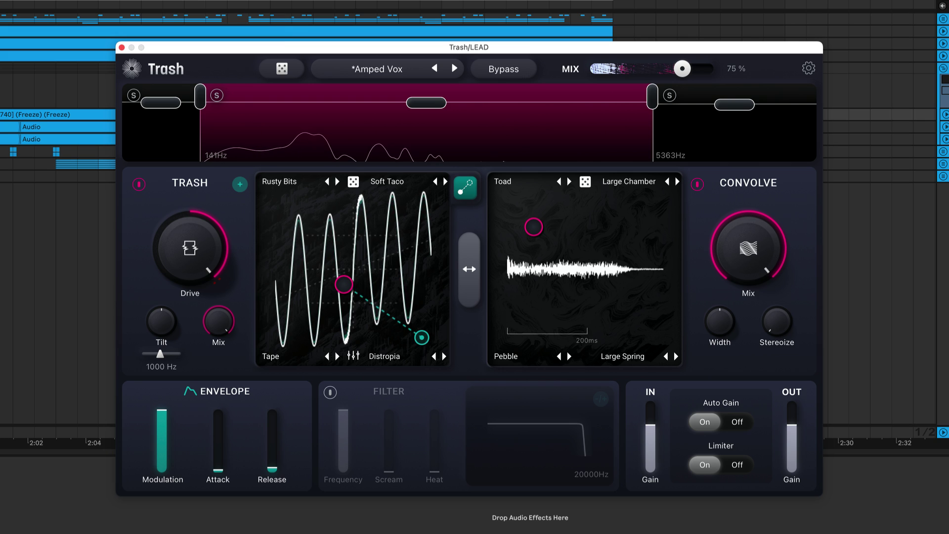
click(468, 278)
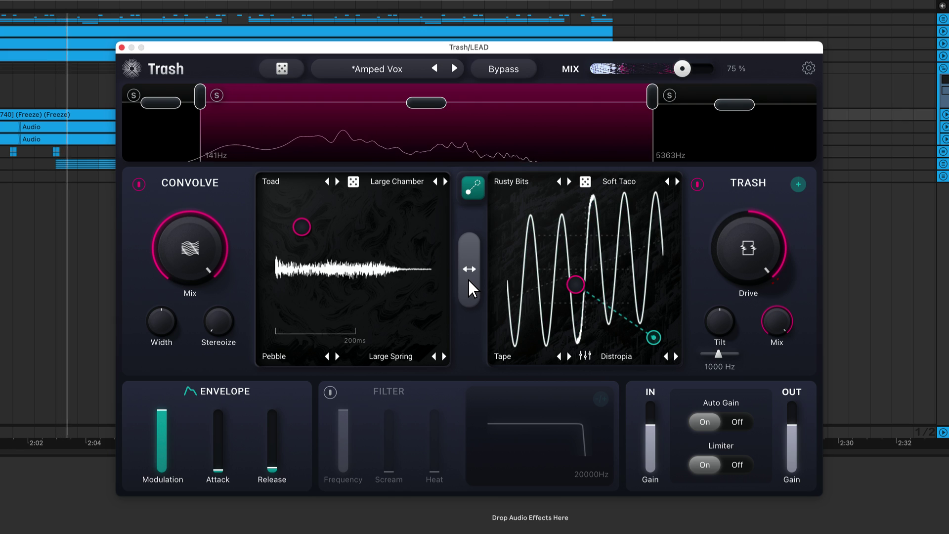
click(468, 278)
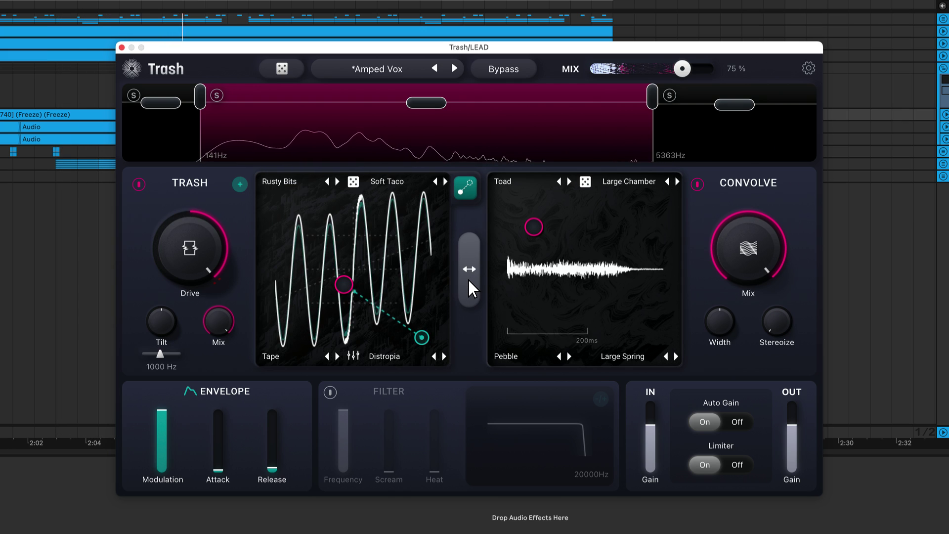
click(467, 278)
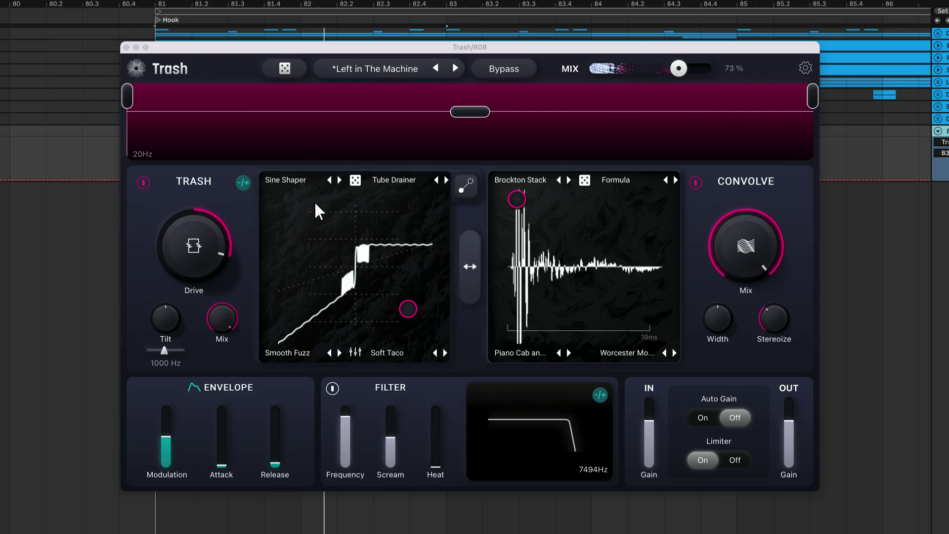
Split the 808 into bands at 167Hz and 6411Hz and drop the high band to -40 dB.
drag(132, 111, 224, 119)
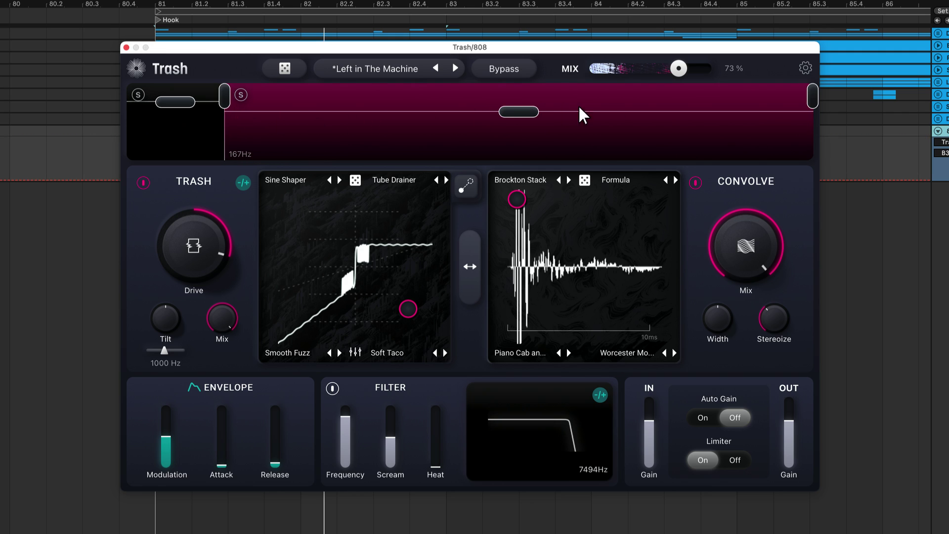
drag(809, 97, 678, 127)
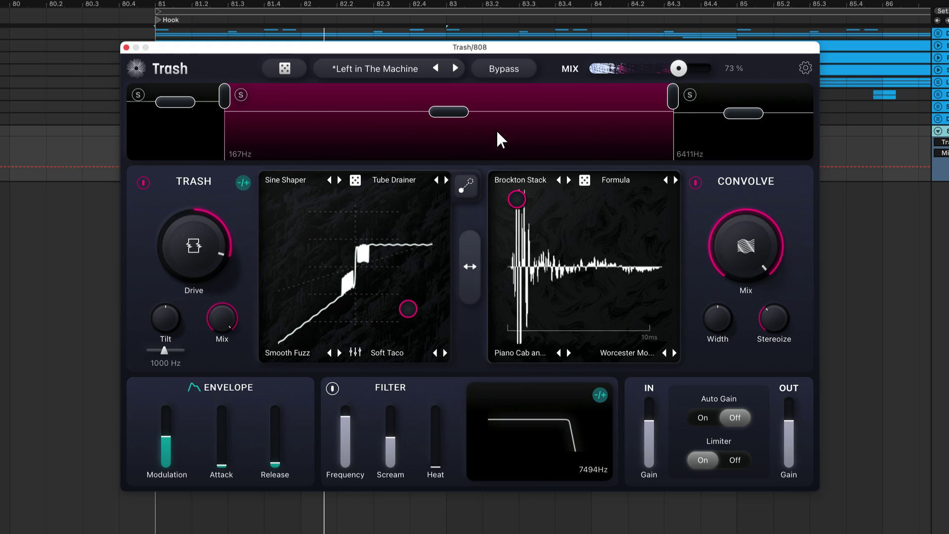
click(179, 157)
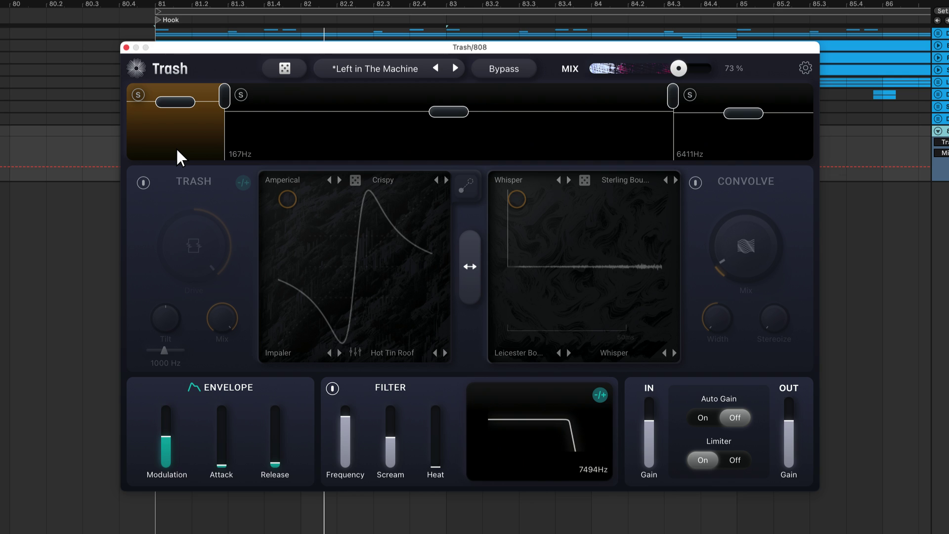
drag(737, 116, 736, 180)
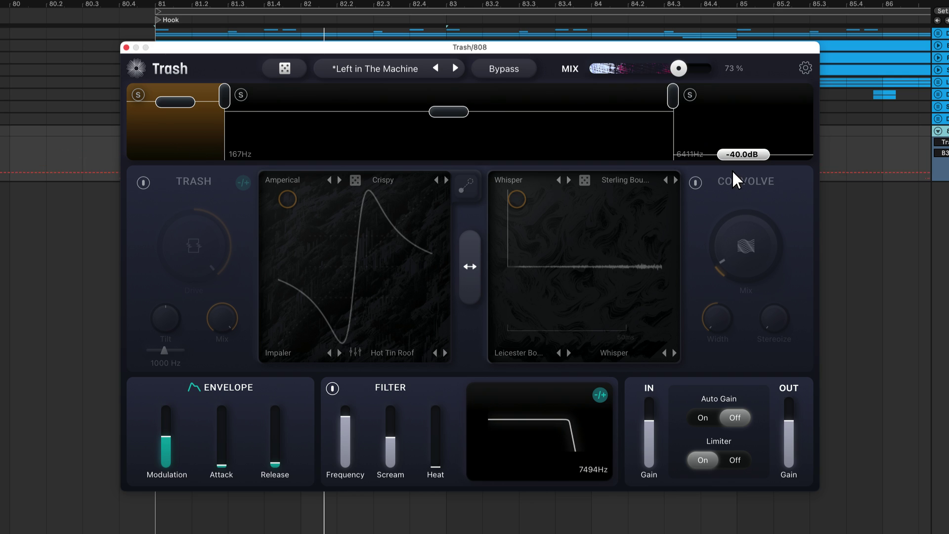
Compare with Bypass, then enable Convolve on the high band and raise it to -14 dB.
click(584, 145)
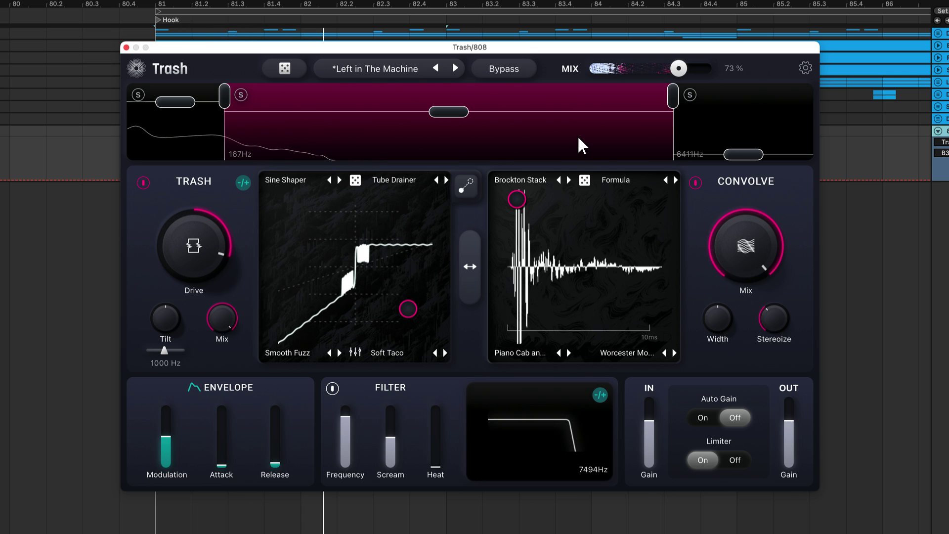
click(507, 71)
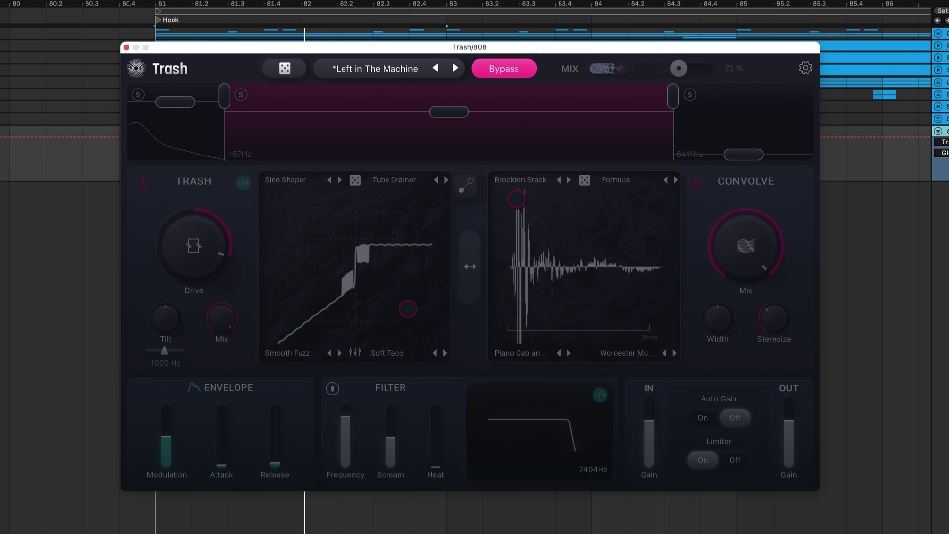
click(509, 70)
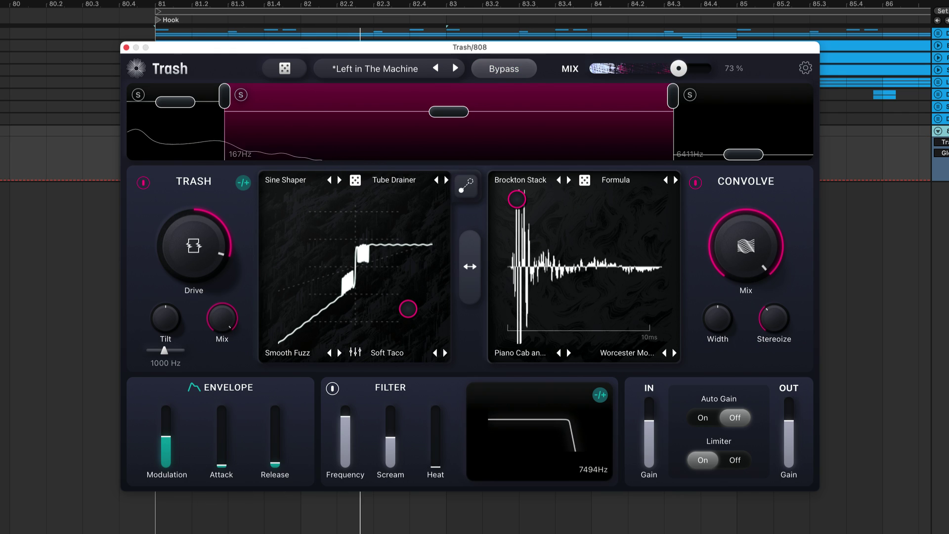
click(732, 130)
click(696, 184)
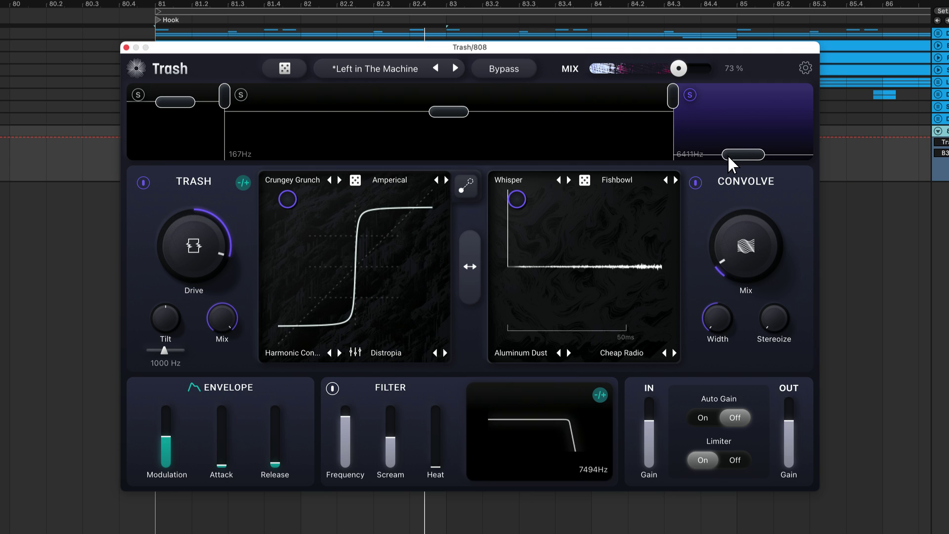
drag(732, 155, 741, 118)
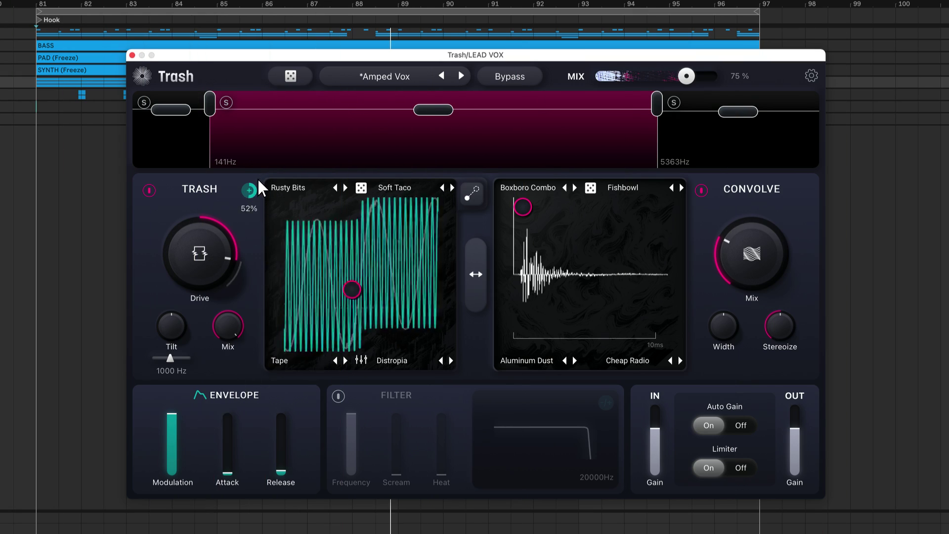
Link the envelope to the blend point, turn on the Filter, and modulate it by 60%.
click(474, 194)
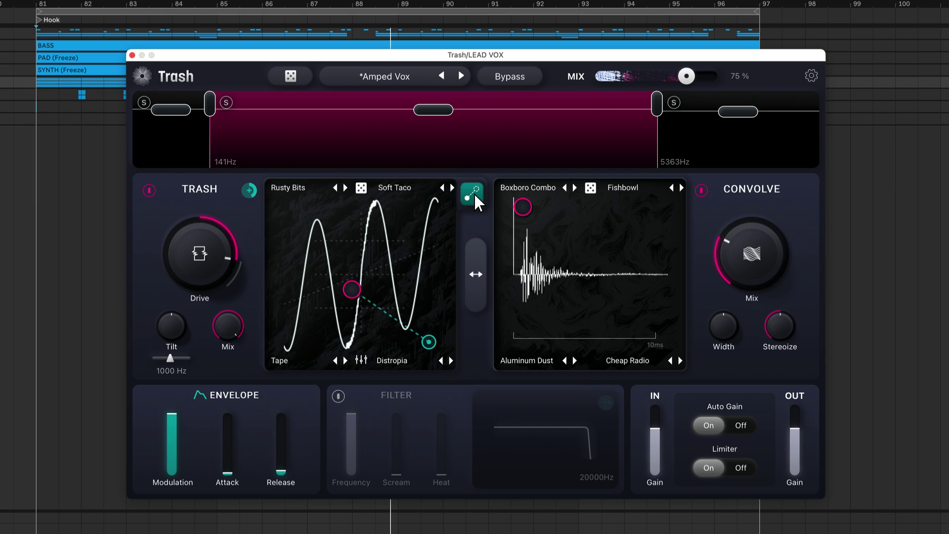
click(339, 397)
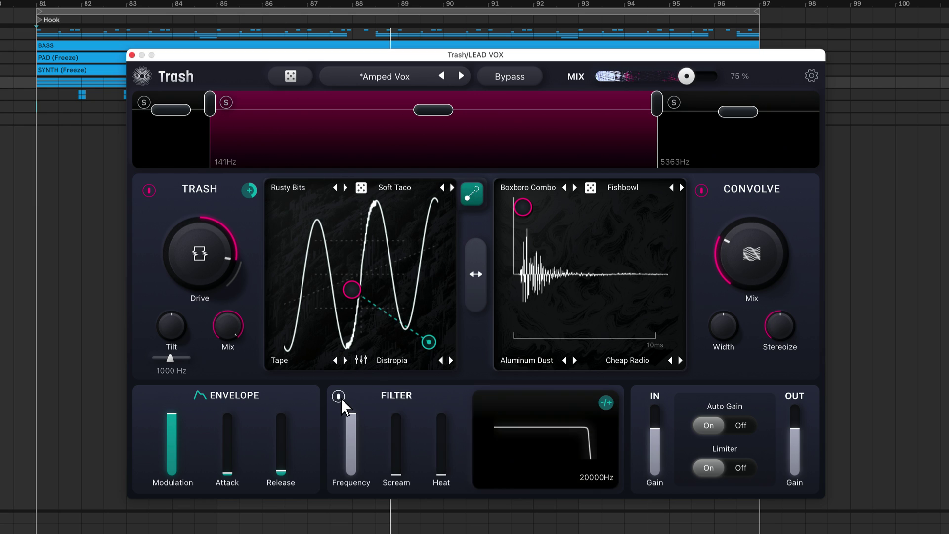
drag(608, 405, 613, 382)
Modulate Trash Drive by 40% at 93% envelope depth, and raise Drive to 0.64.
drag(249, 190, 257, 197)
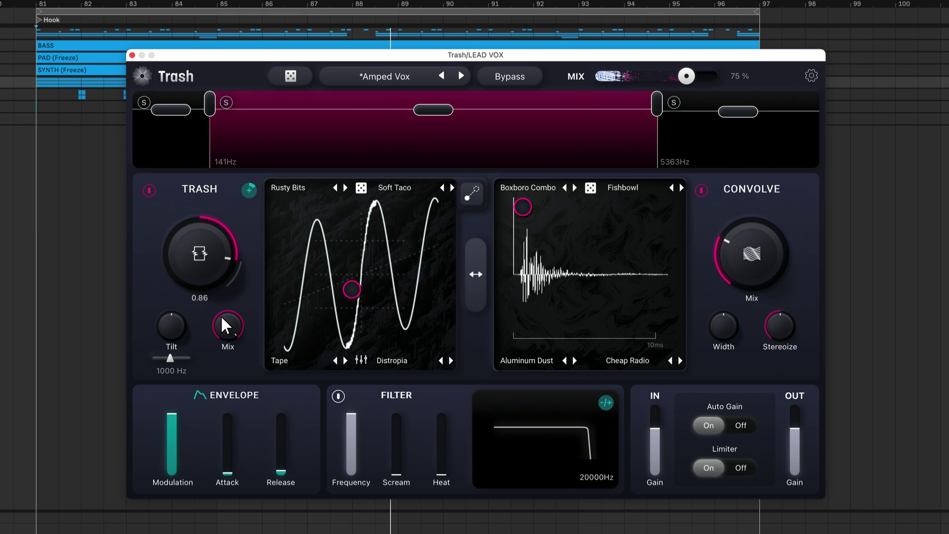
drag(176, 414, 175, 430)
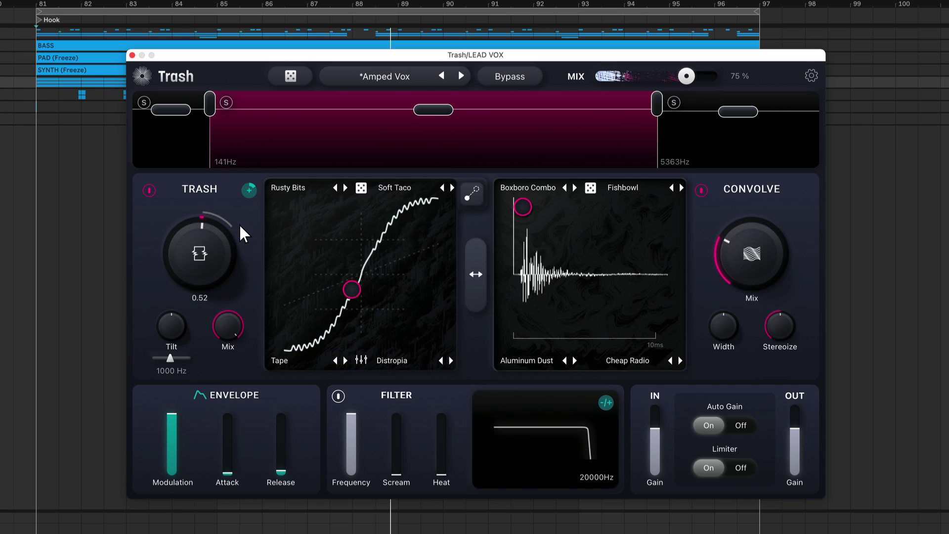
drag(247, 194, 263, 158)
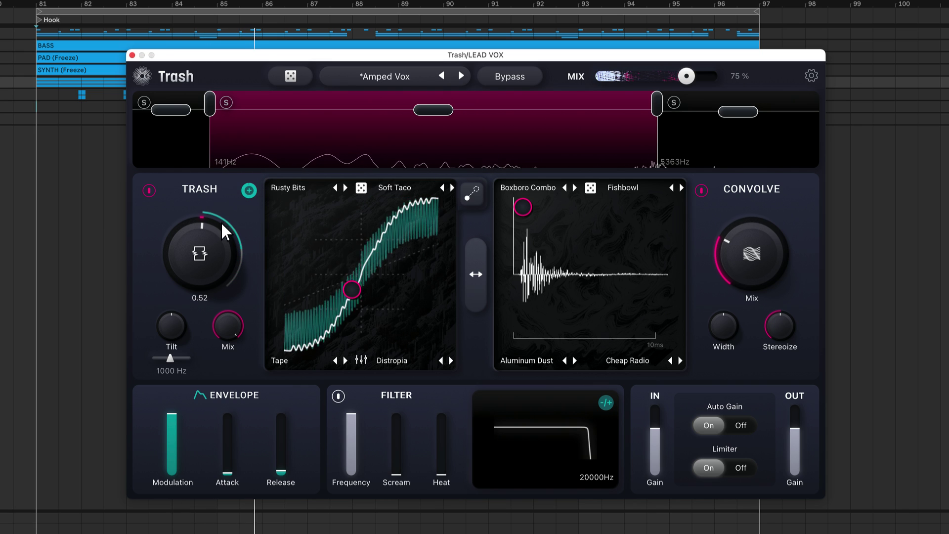
drag(200, 248, 208, 221)
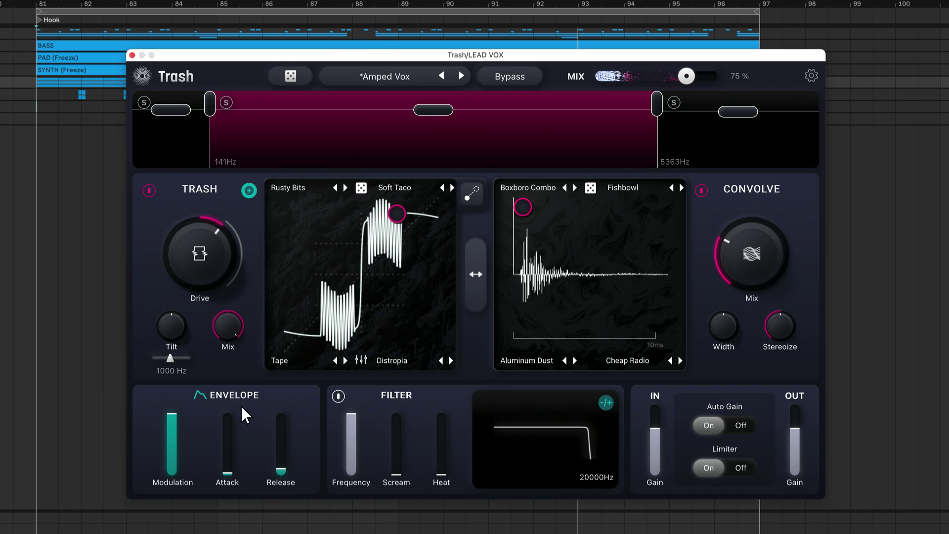
Set the envelope attack to 32ms and lengthen its release to 251ms.
mouse_move(282, 466)
drag(223, 470, 236, 429)
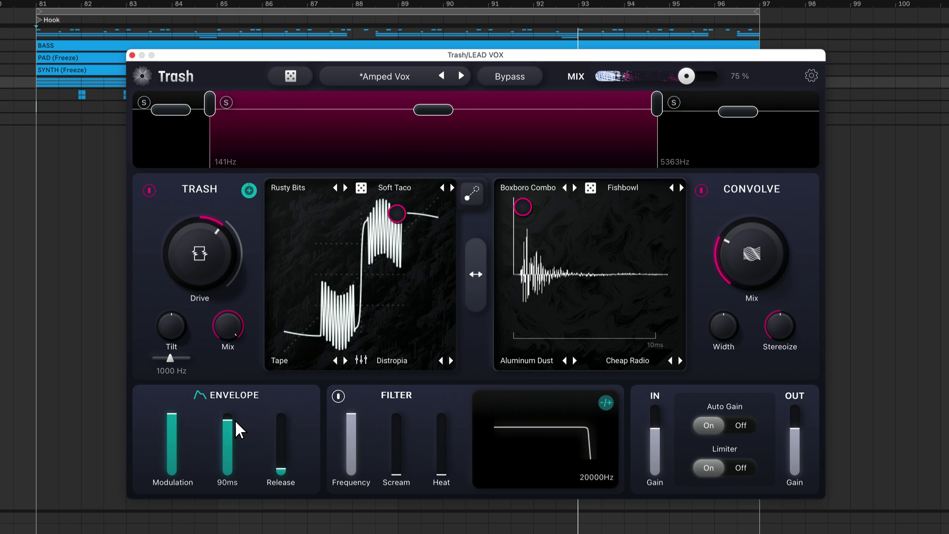
drag(235, 421, 241, 461)
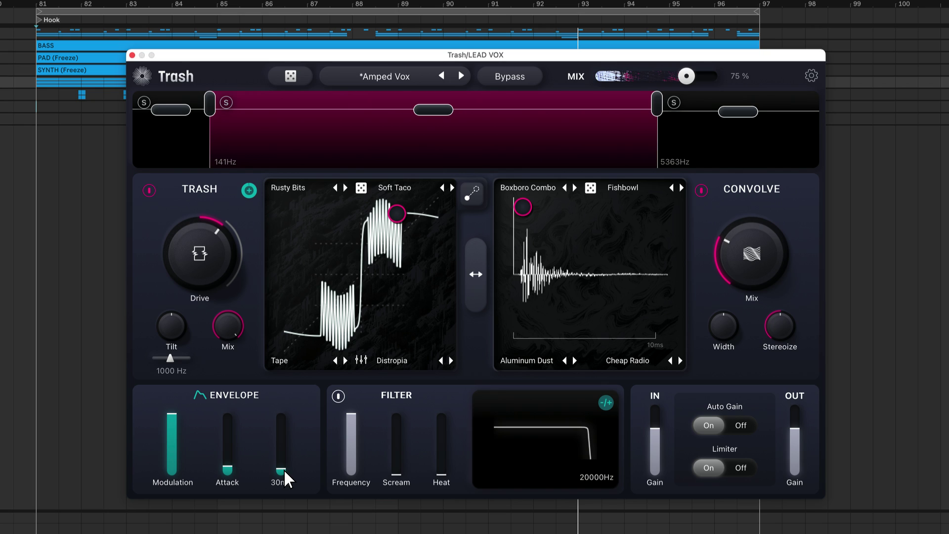
drag(284, 469, 289, 447)
Link the envelope to the distortion morph point and aim it toward the pad's left while playing.
click(471, 194)
key(space)
mouse_move(430, 345)
mouse_down()
mouse_move(366, 348)
mouse_move(380, 346)
mouse_move(384, 286)
mouse_move(373, 267)
mouse_move(321, 236)
mouse_move(406, 317)
mouse_up()
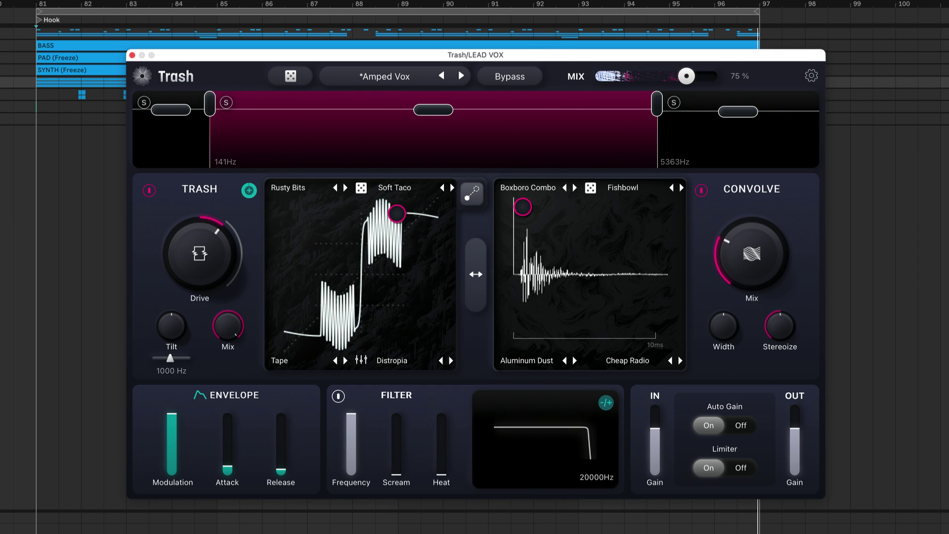
key(space)
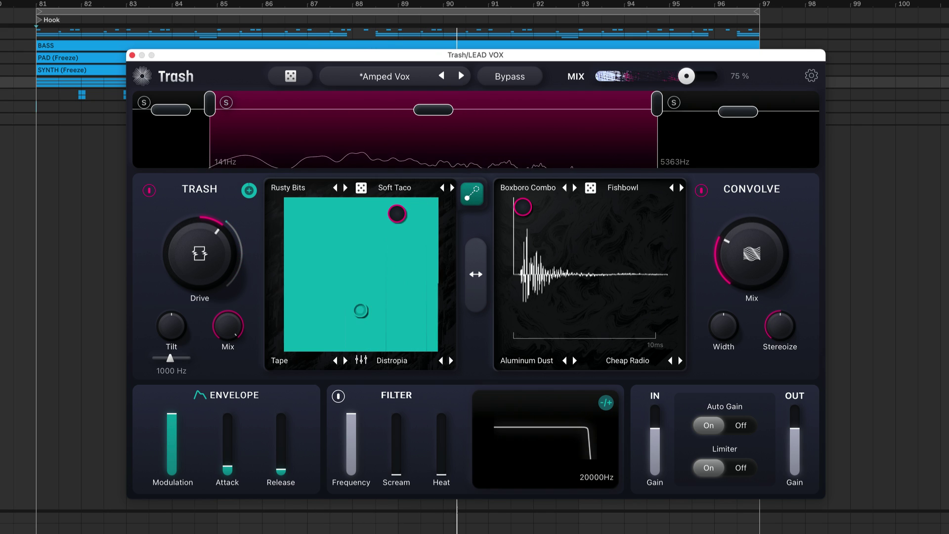
Sweep the morph point down-right, invert the Drive modulation, and set Drive to 1.00.
drag(361, 310, 293, 243)
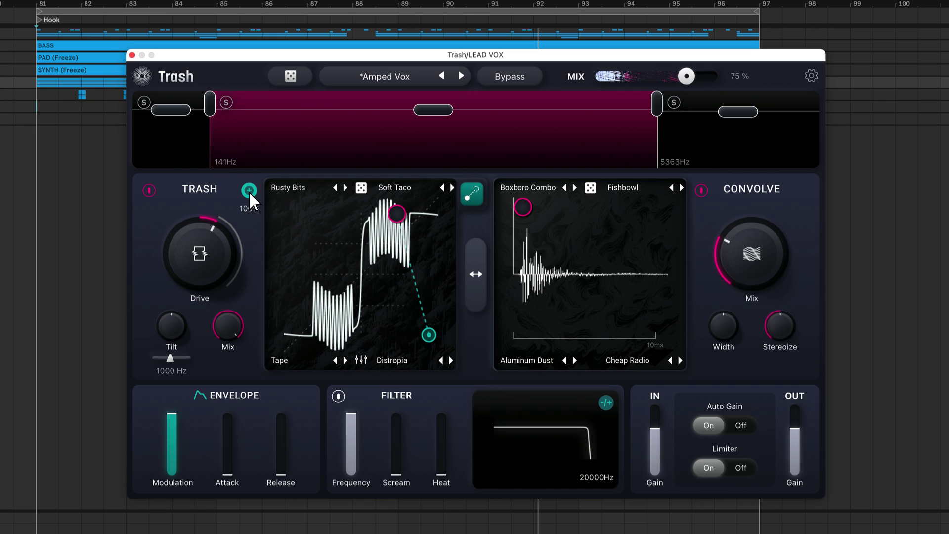
drag(249, 193, 256, 322)
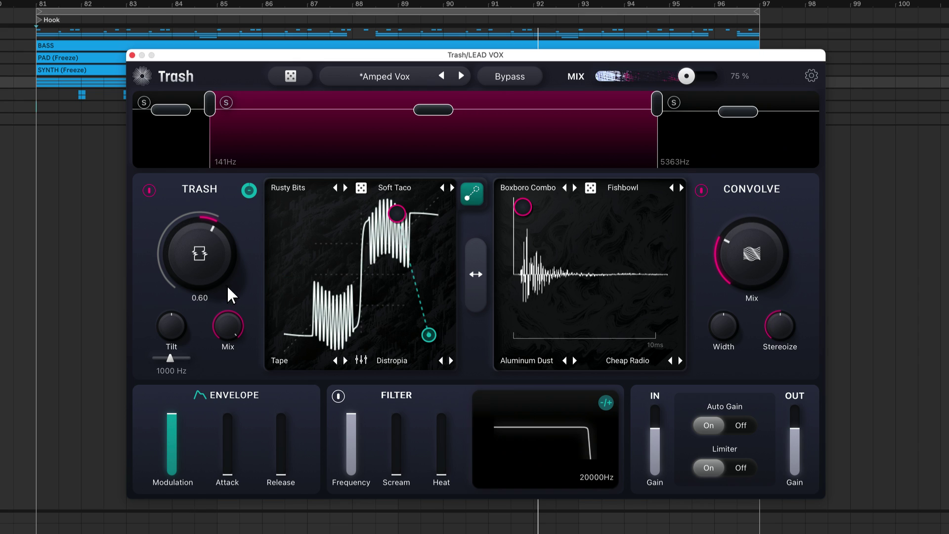
drag(228, 288, 228, 142)
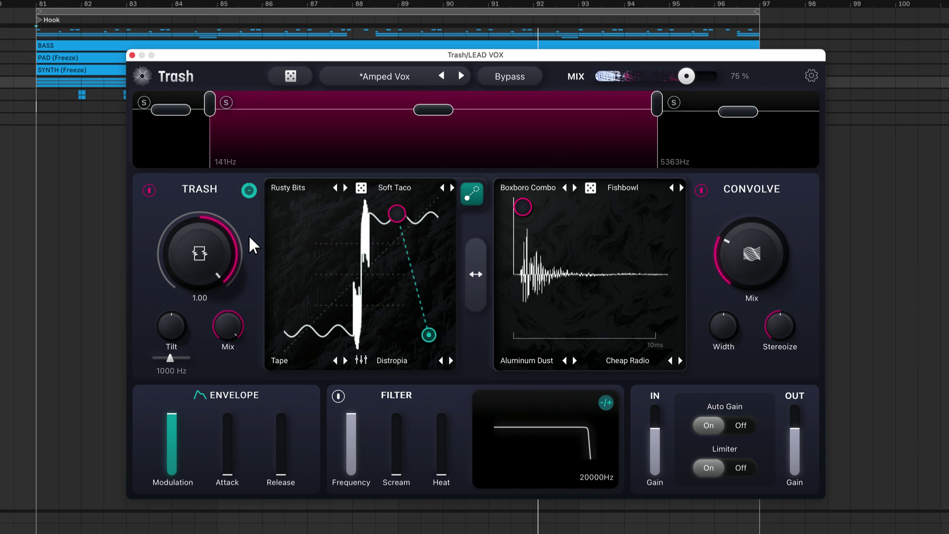
While playing, try an envelope release near 43ms, then set it to 0ms.
key(space)
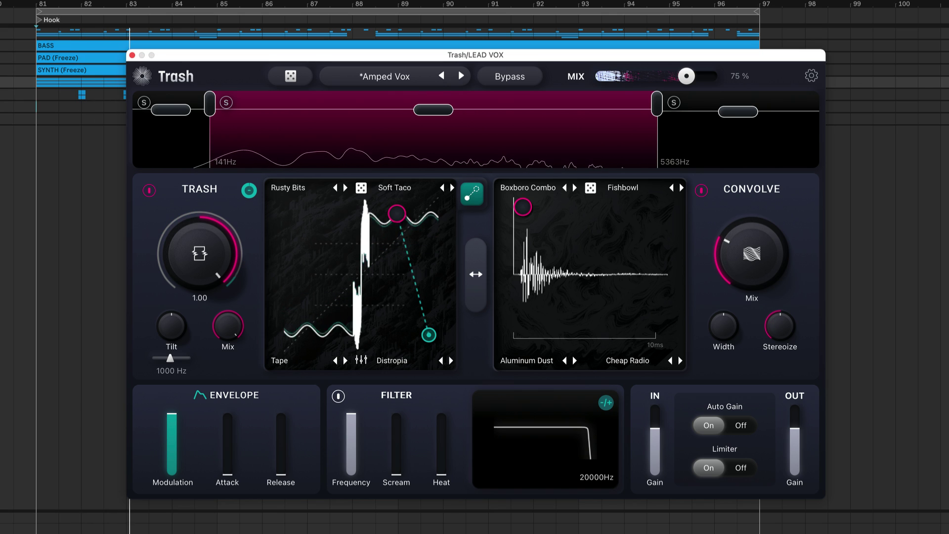
click(282, 473)
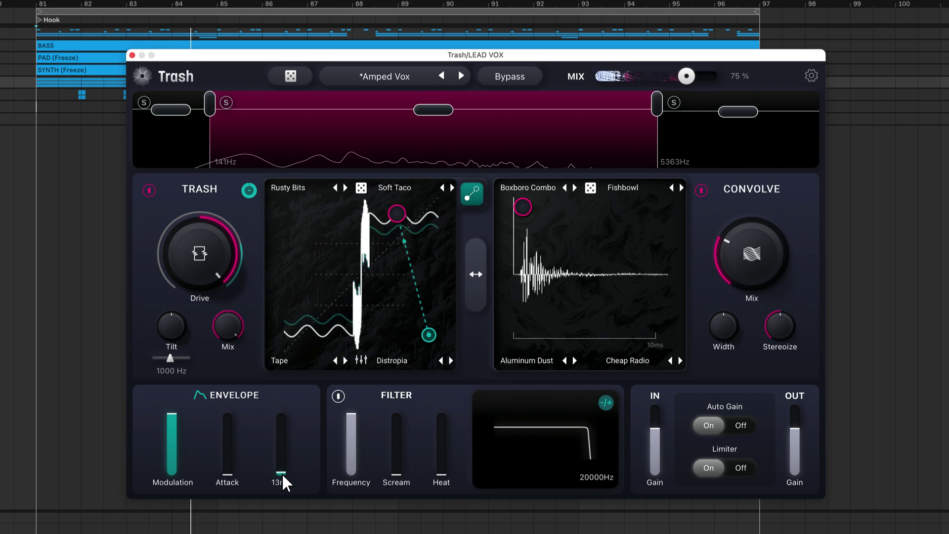
drag(282, 472, 282, 467)
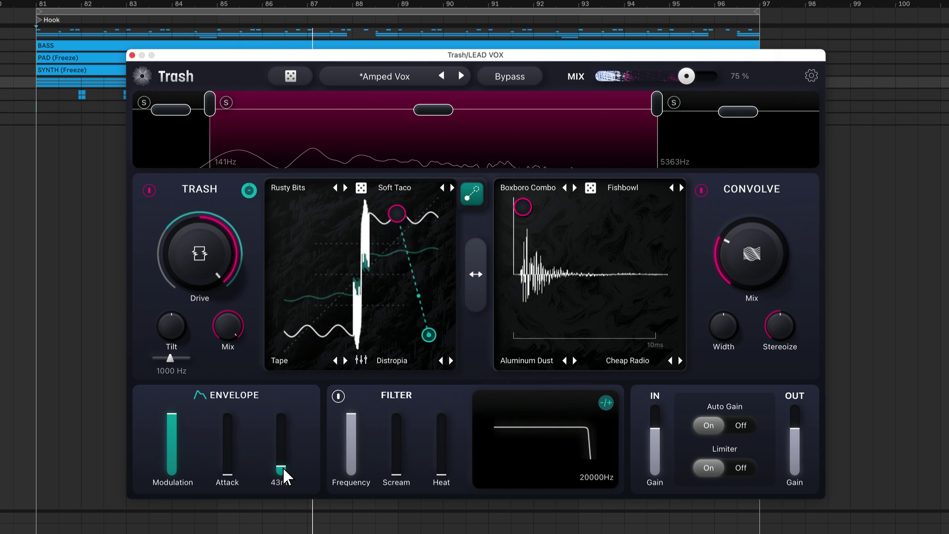
drag(282, 468, 251, 444)
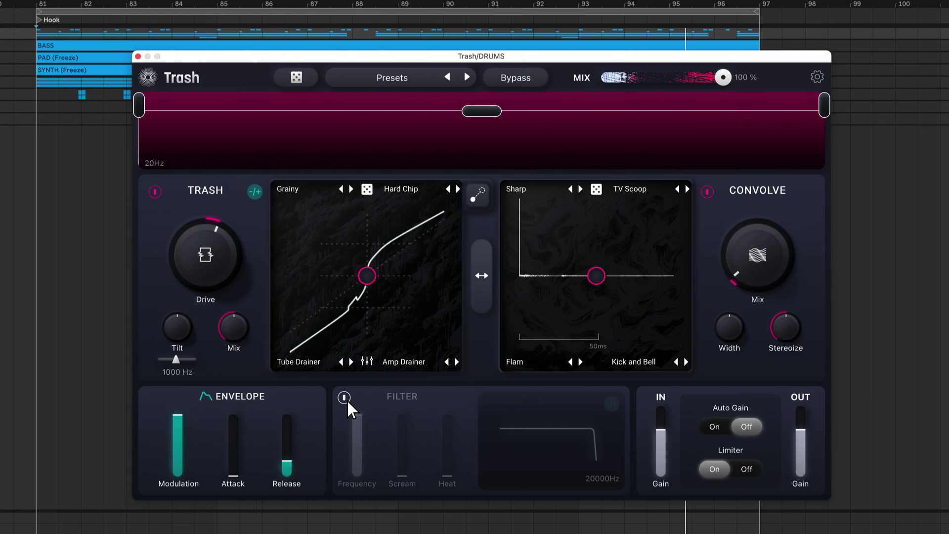
Switch on the DRUMS filter and sweep its cutoff down to 377Hz during playback.
click(344, 398)
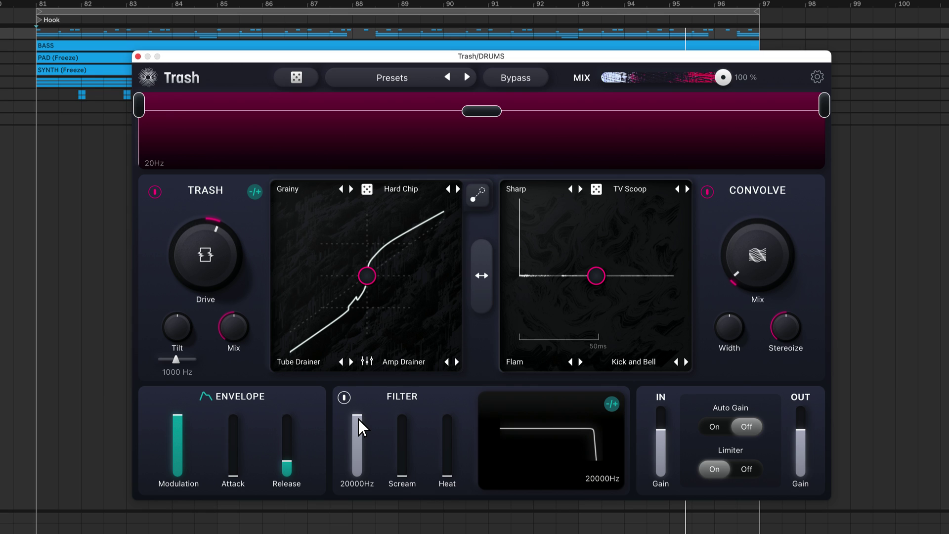
key(space)
mouse_move(358, 419)
mouse_down()
mouse_move(359, 472)
mouse_move(361, 434)
mouse_move(375, 412)
mouse_up()
Lower the drum filter cutoff to 377Hz, add envelope modulation, and start playback.
drag(355, 420, 357, 448)
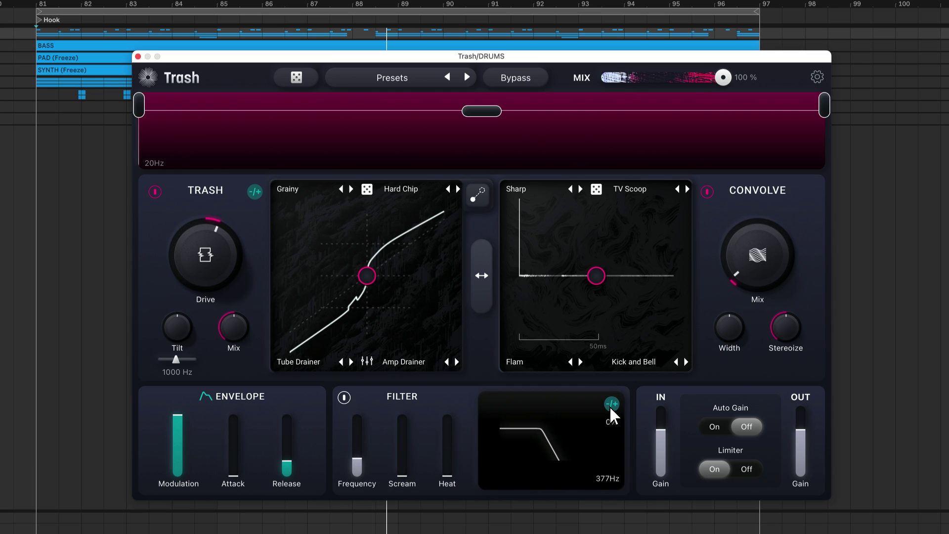
drag(613, 403, 617, 376)
key(space)
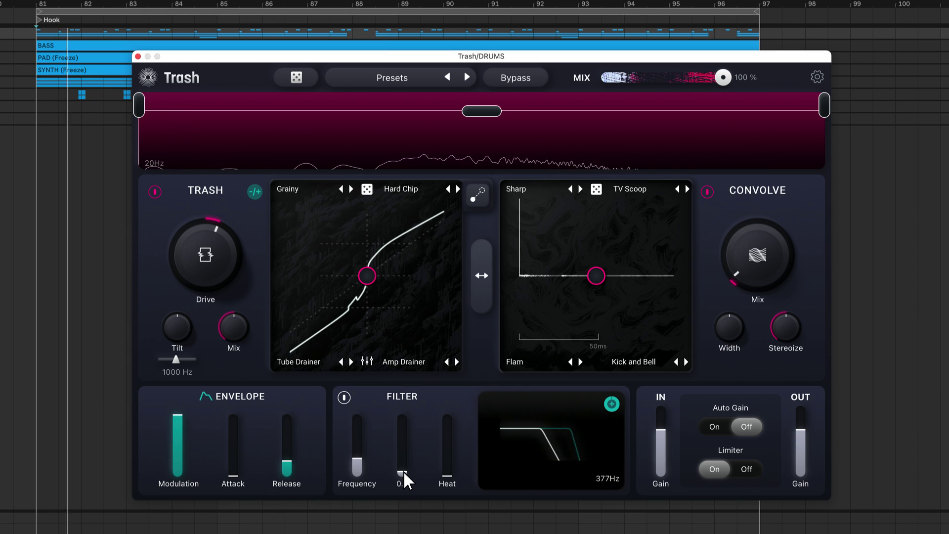
Raise the filter's Scream resonance strongly and drop the drum band level to about -10dB.
drag(404, 471, 415, 429)
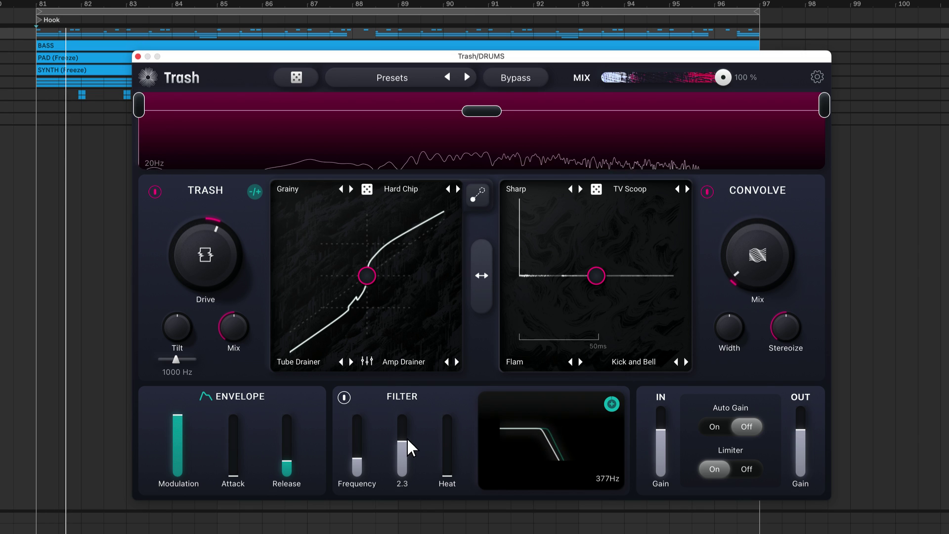
drag(408, 438, 414, 412)
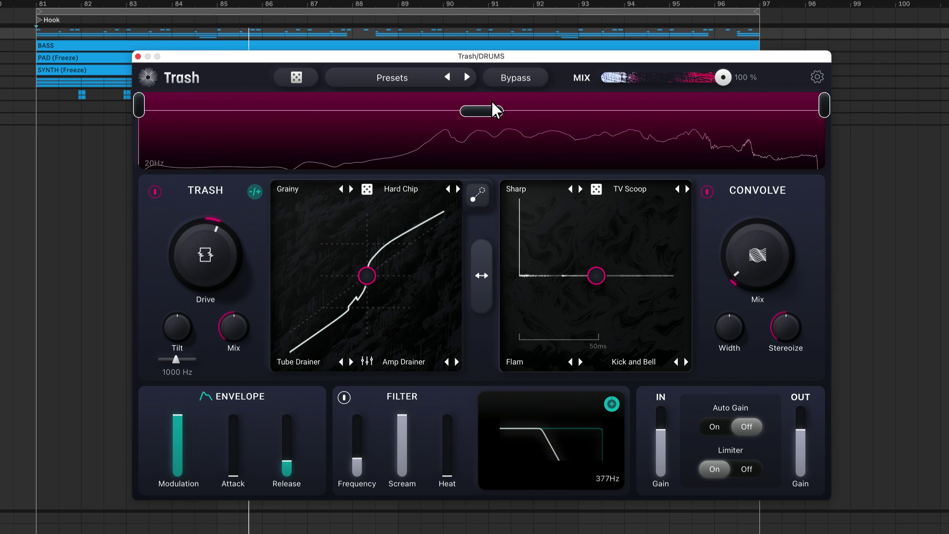
drag(492, 112, 488, 194)
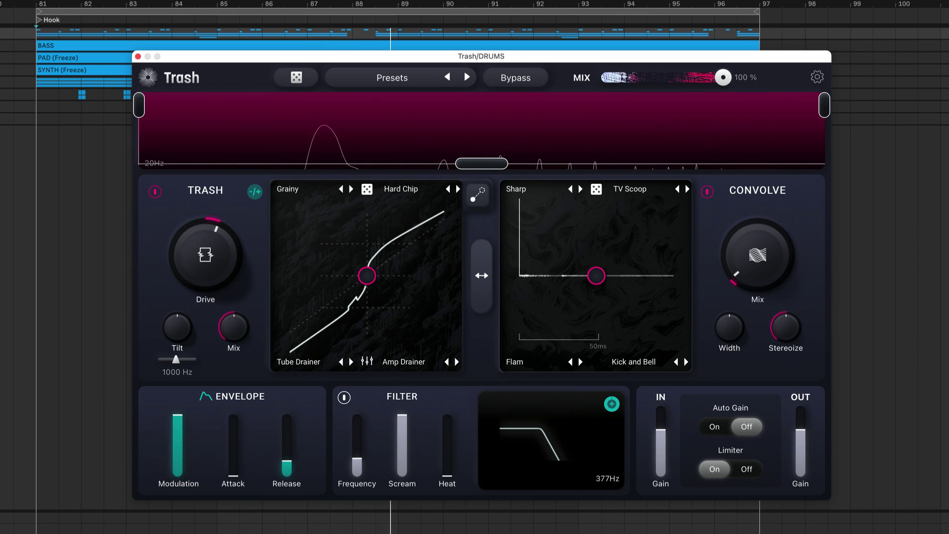
mouse_move(403, 424)
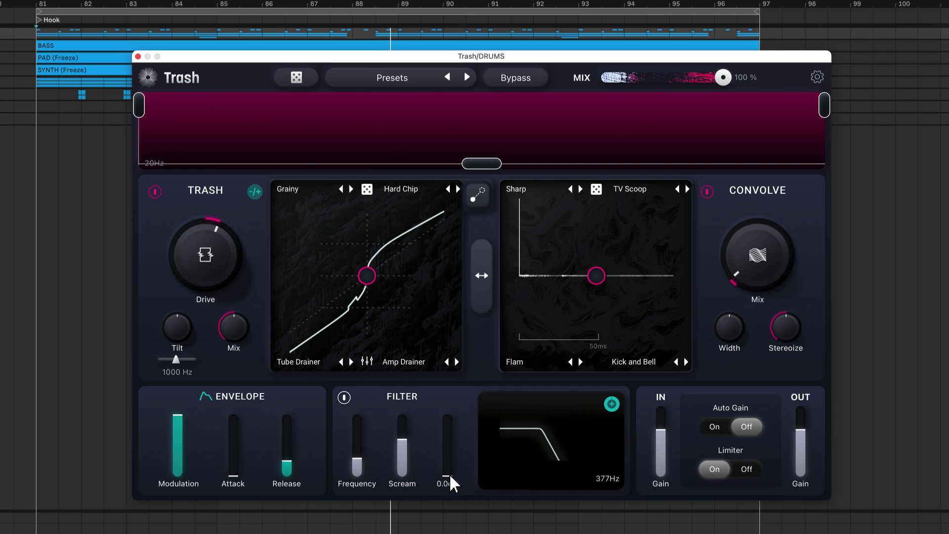
Replay from bar 81 while raising the drum filter Heat to 24.0dB.
key(space)
drag(449, 473, 455, 414)
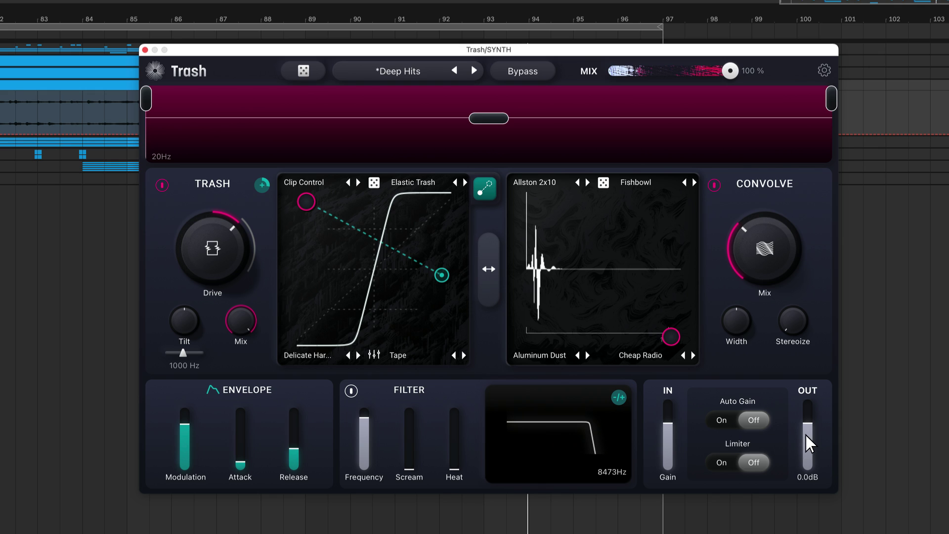
Switch on Auto Gain and the output Limiter on the SYNTH Deep Hits preset.
click(721, 422)
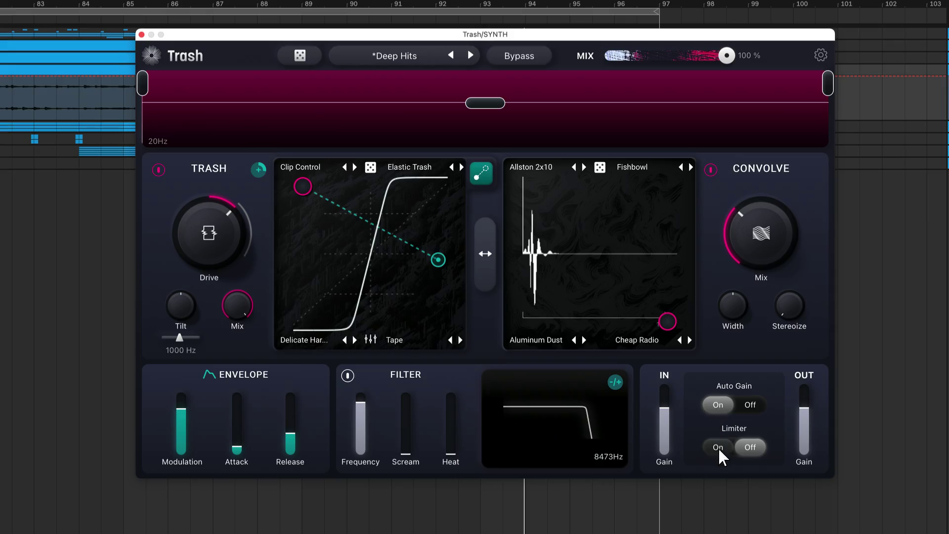
click(719, 448)
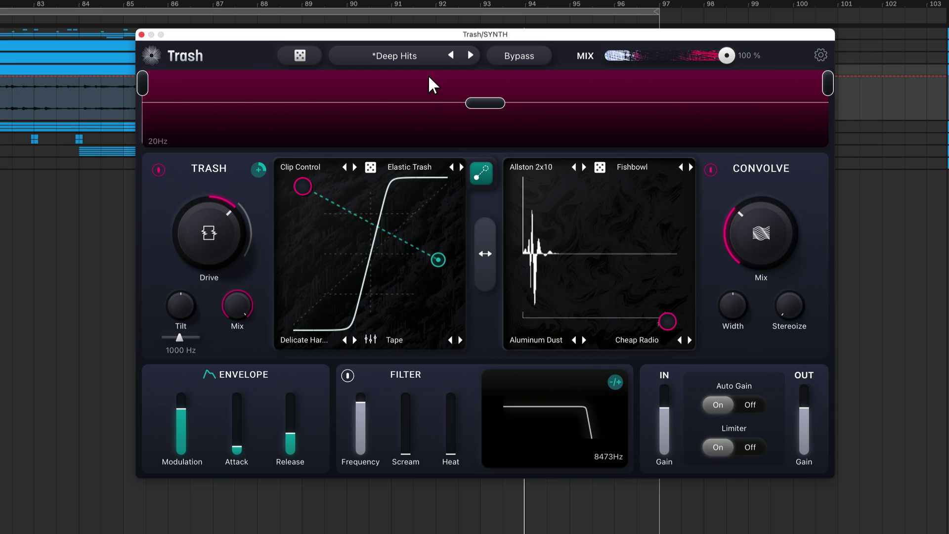
click(421, 63)
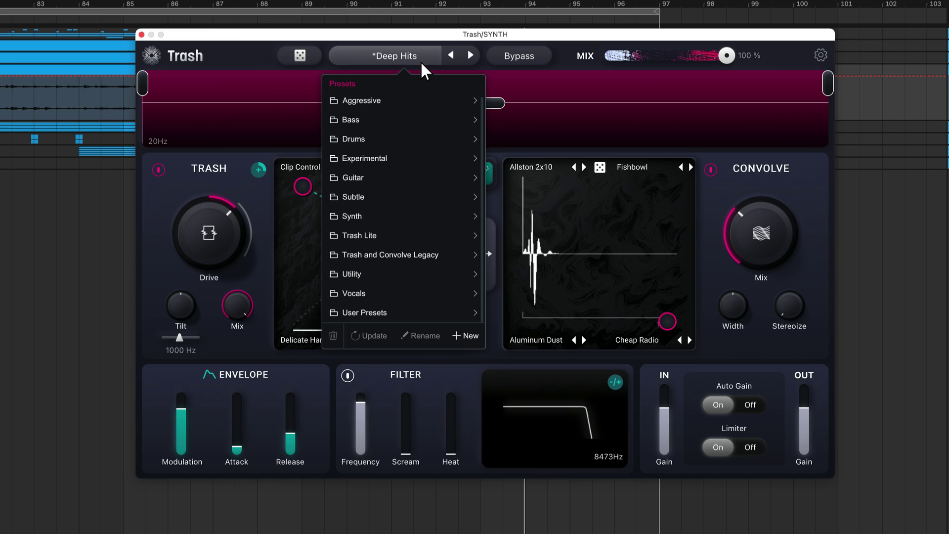
click(428, 106)
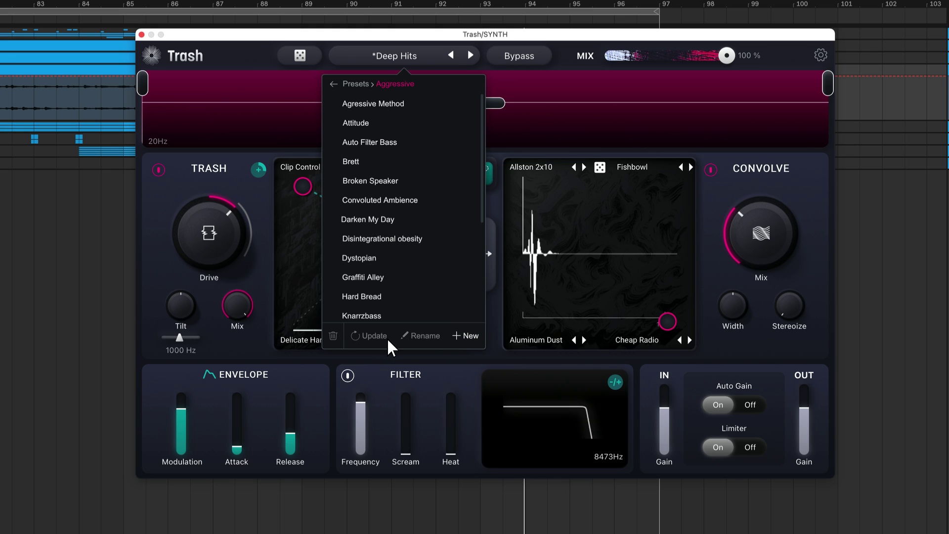
click(337, 84)
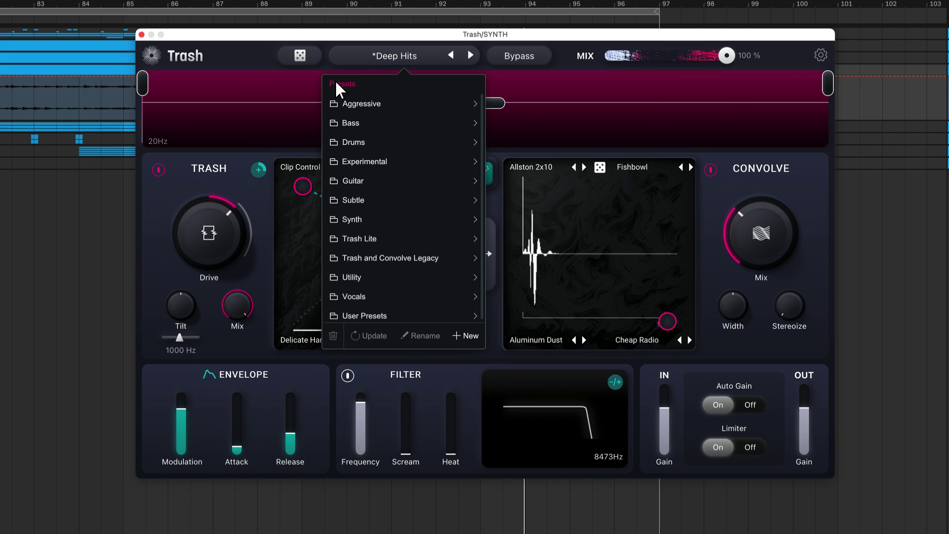
click(410, 320)
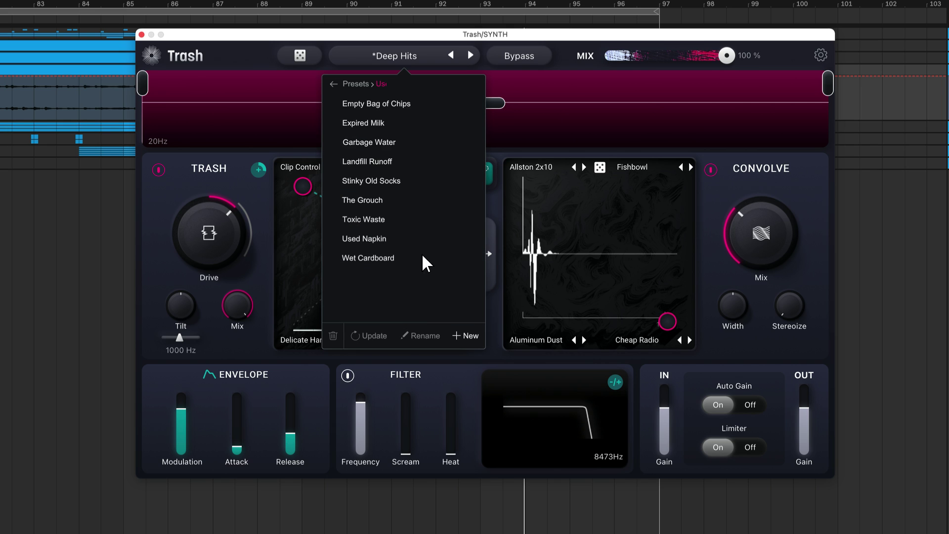
click(423, 52)
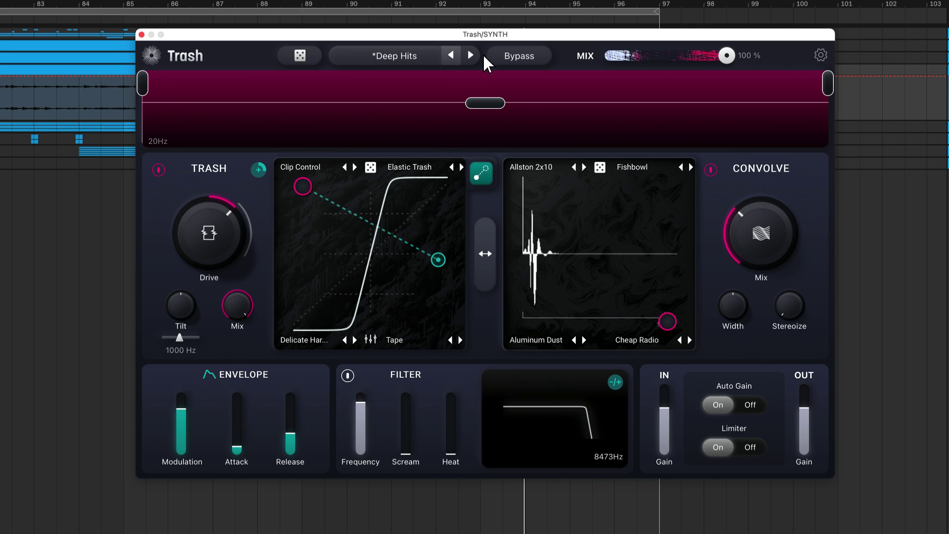
A/B the synth with Bypass, randomize into Metallic Scrape, and set MIX to 8%.
click(522, 59)
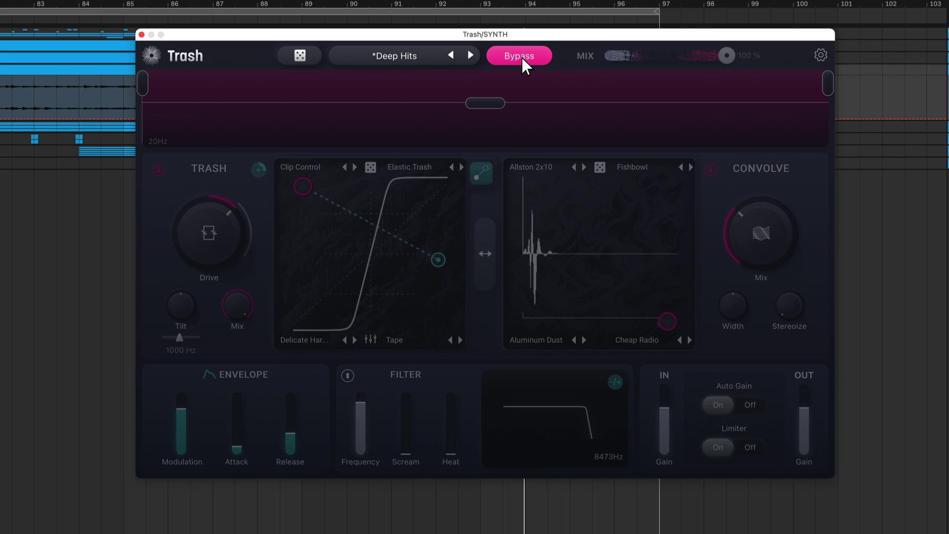
click(523, 59)
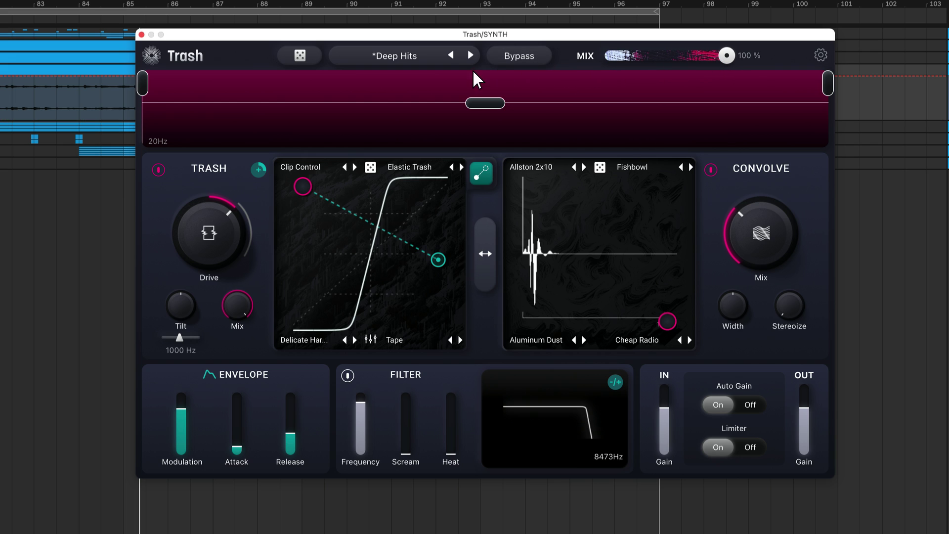
click(301, 56)
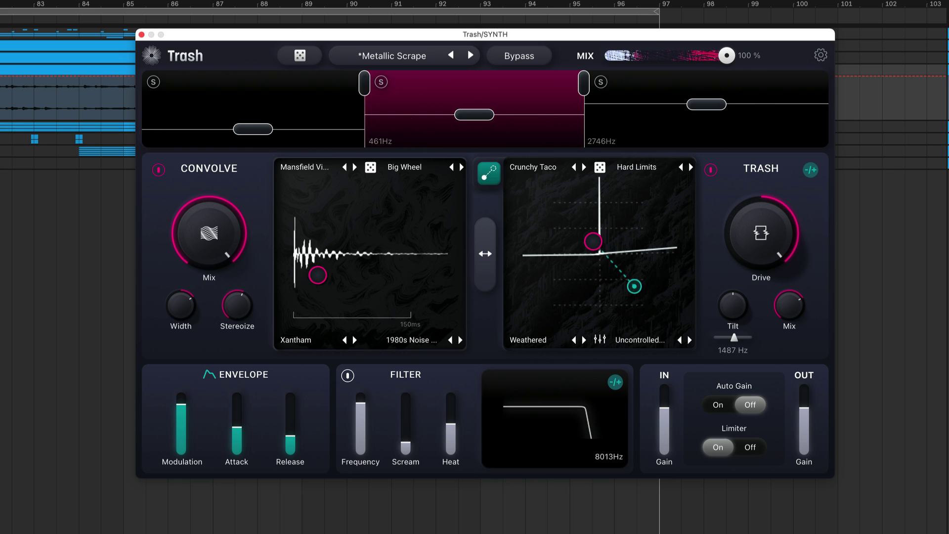
drag(726, 57, 614, 60)
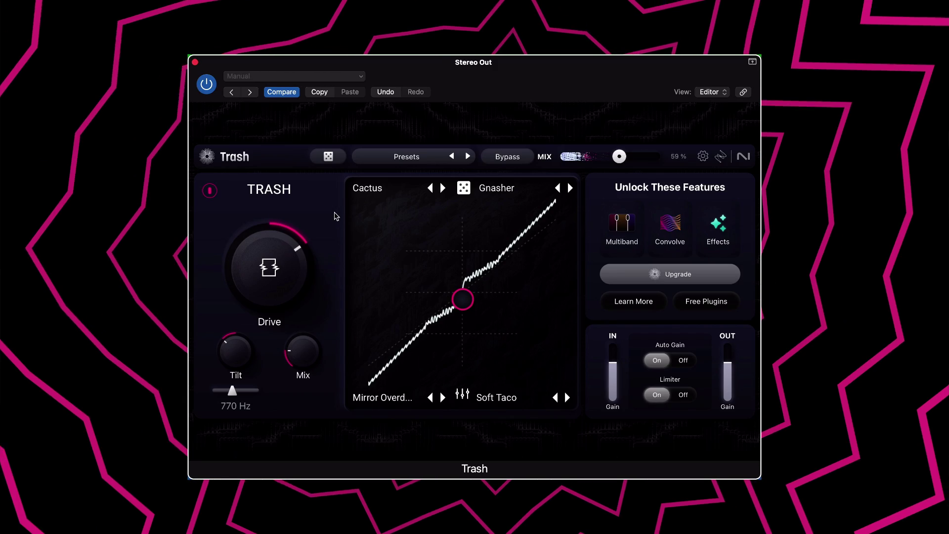
Roll the dice randomizer to get the Low Blow patch with Soft Taco and Crunchy Taco curves.
click(328, 156)
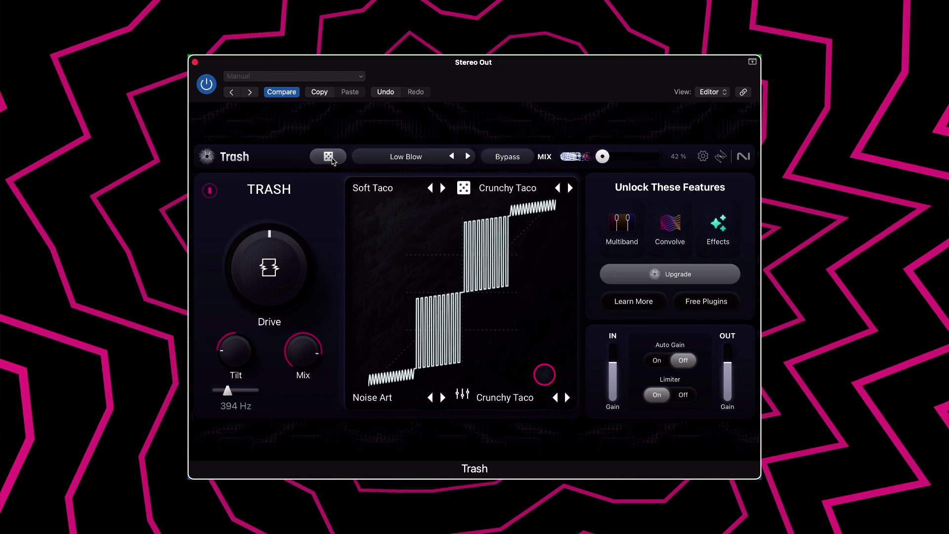